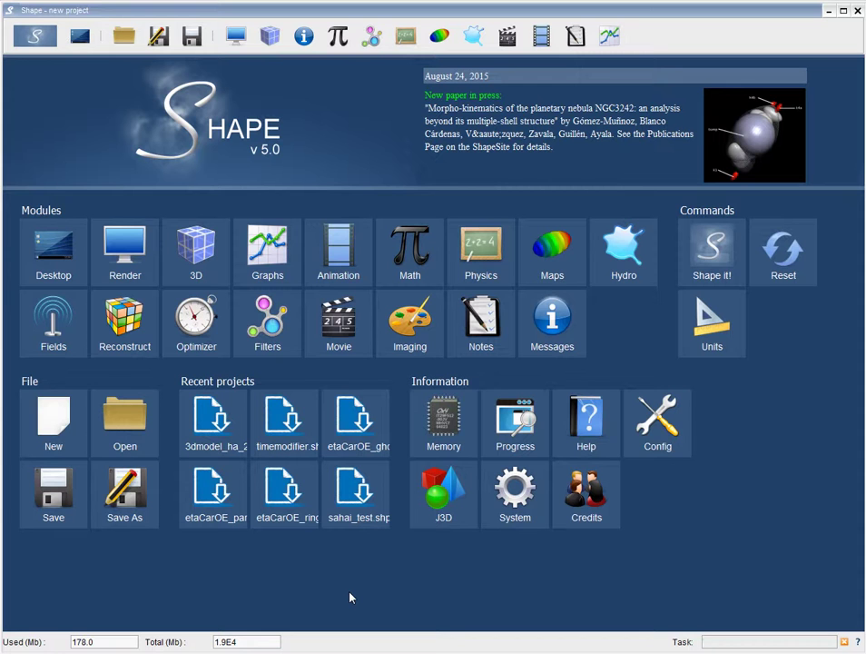
Open the 3D module and draw a sphere with a radius of about 66 in the Front view
click(198, 240)
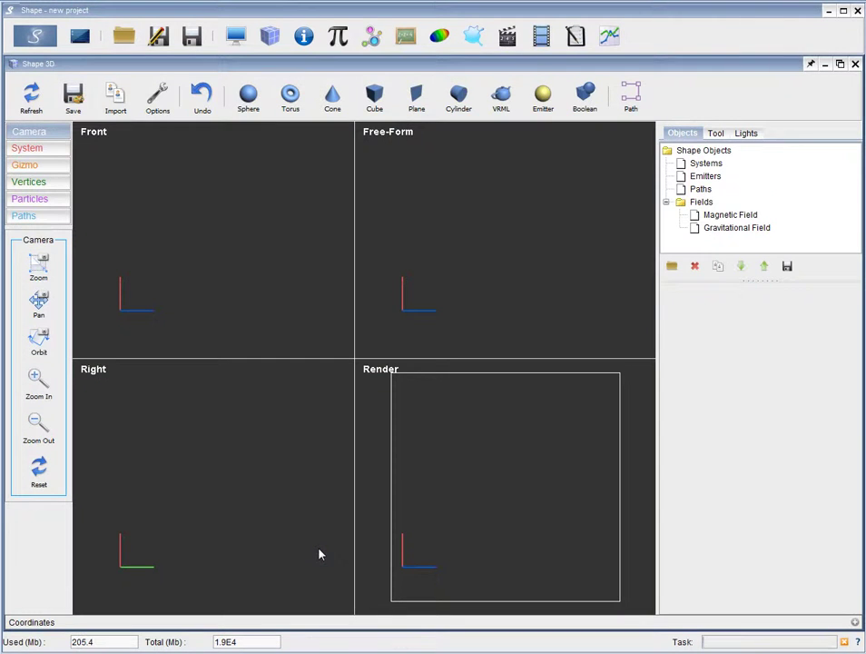
click(248, 96)
drag(231, 255, 282, 284)
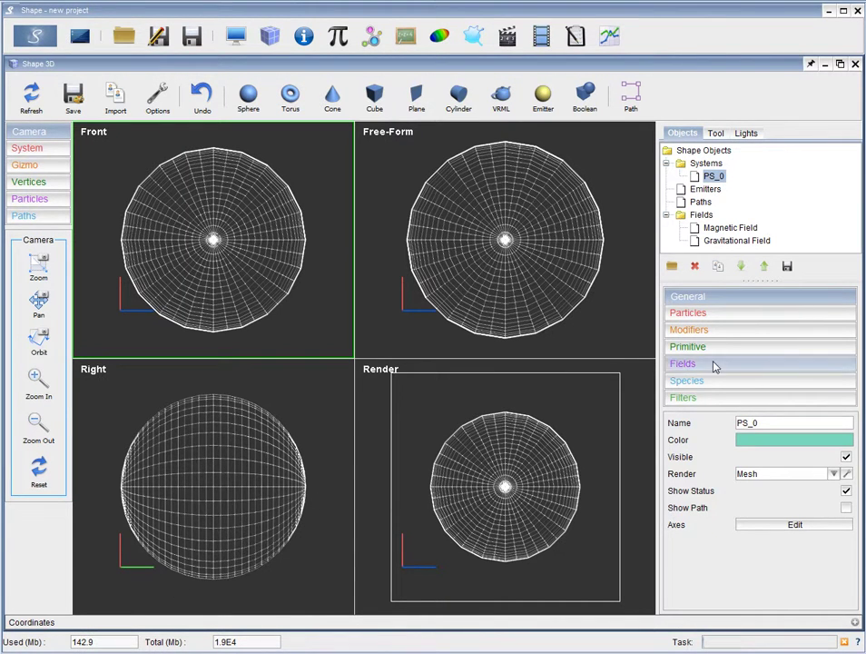
Add a Squeeze modifier to the sphere
click(717, 334)
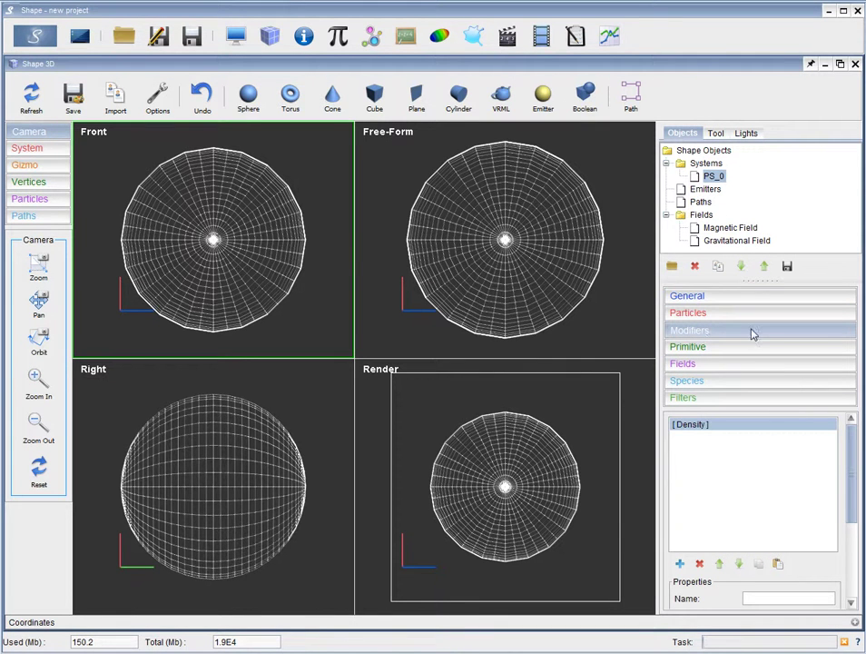
click(681, 564)
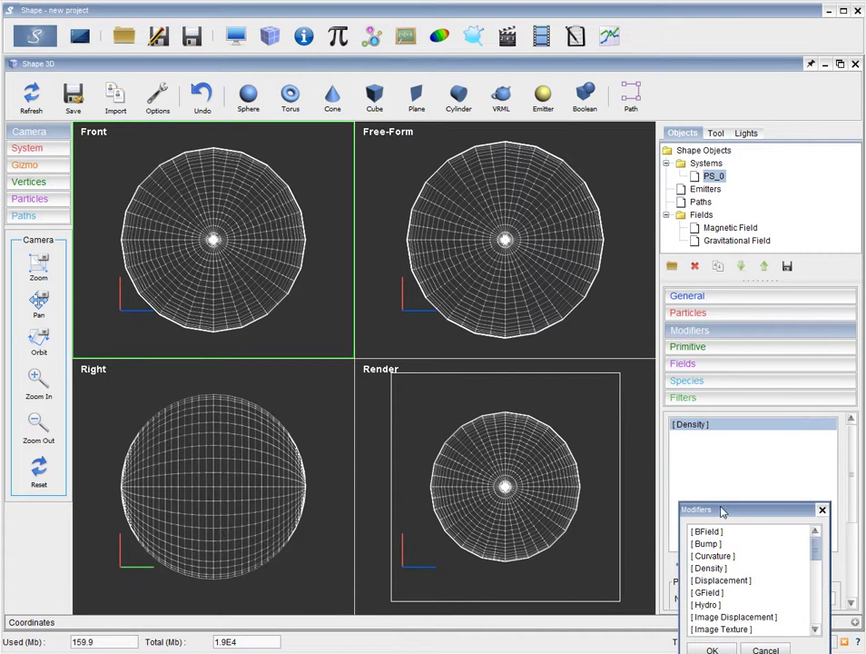
drag(720, 508, 481, 330)
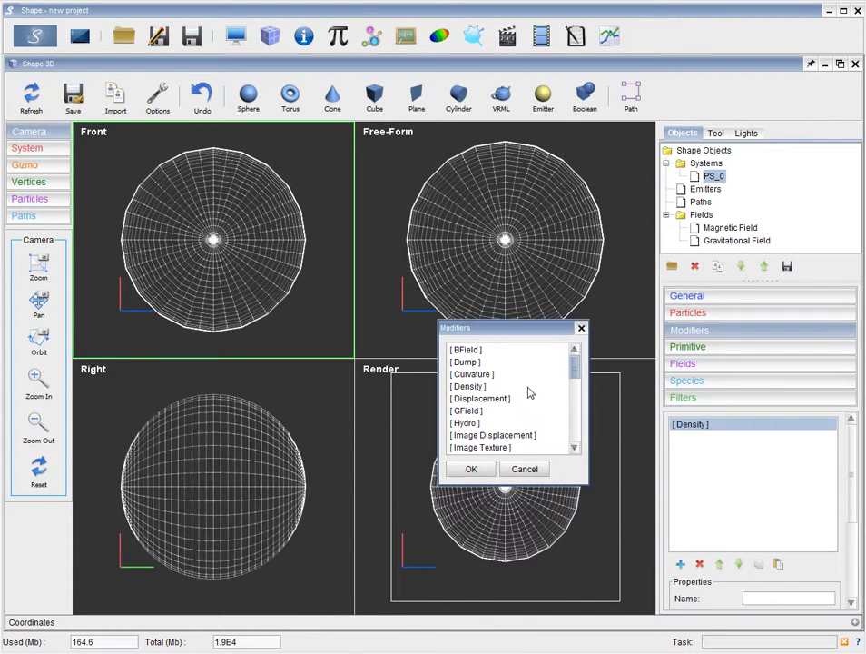
drag(574, 370, 572, 414)
click(472, 415)
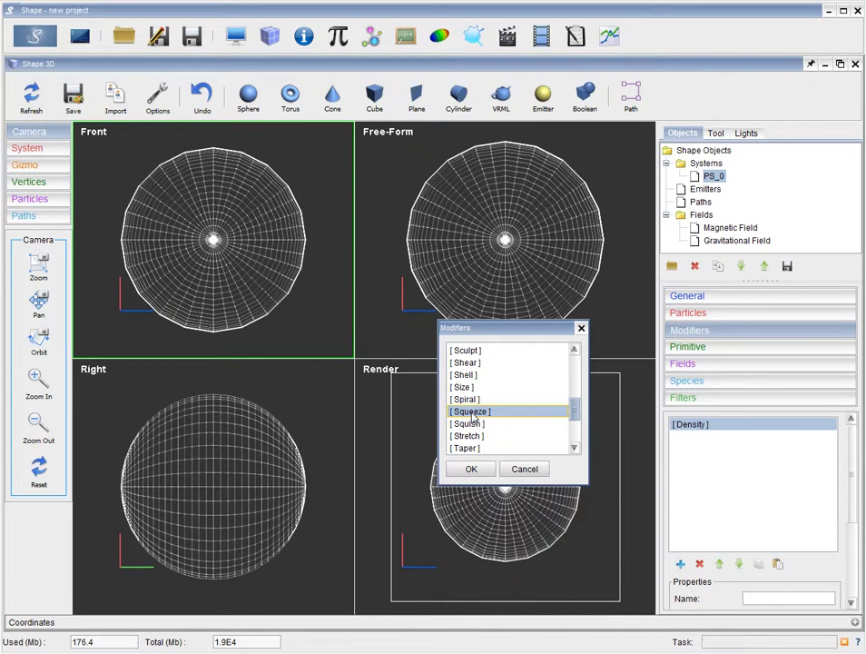
click(479, 471)
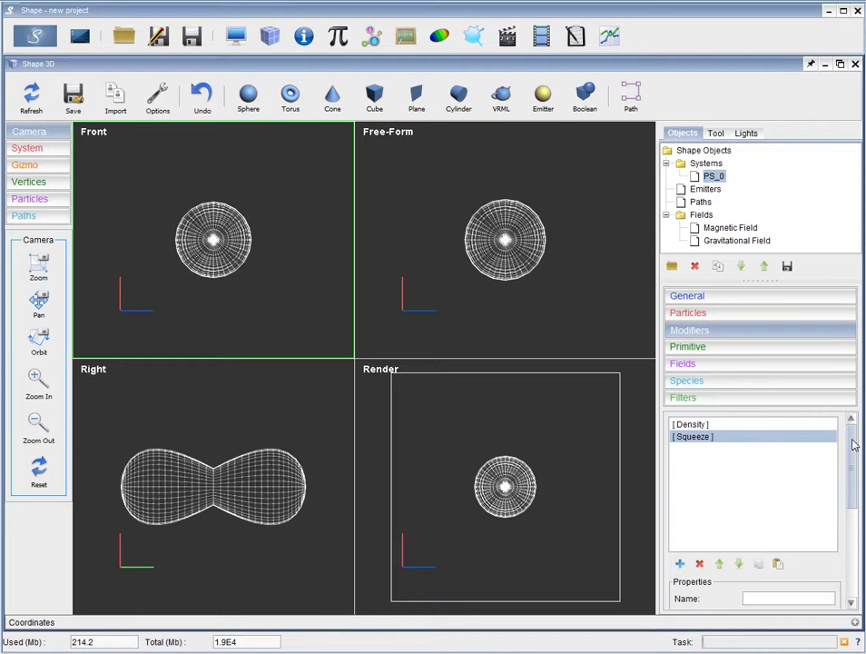
Turn on the display of the Squeeze modifier's widget and move its settings window clear of the viewports
drag(854, 445, 854, 512)
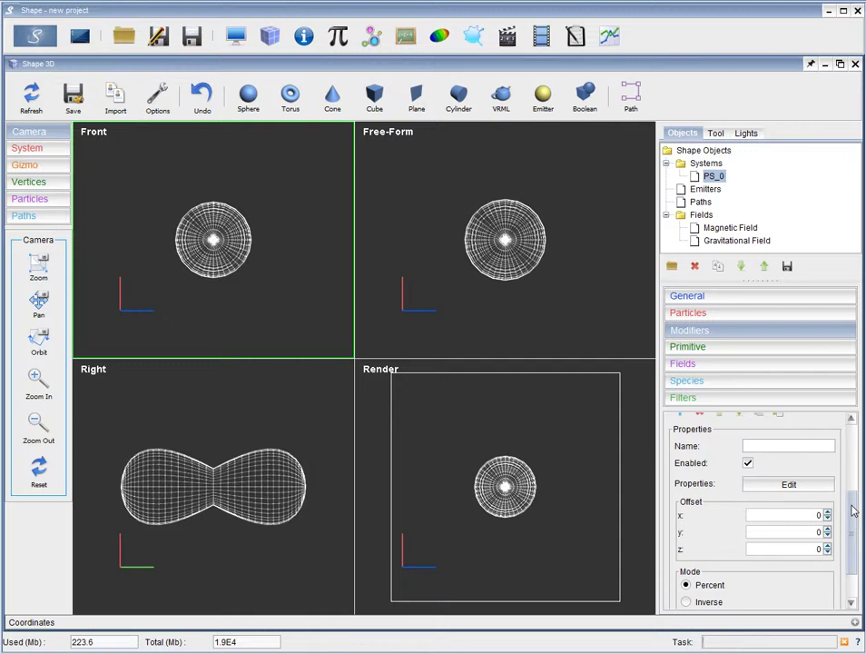
drag(853, 511, 845, 543)
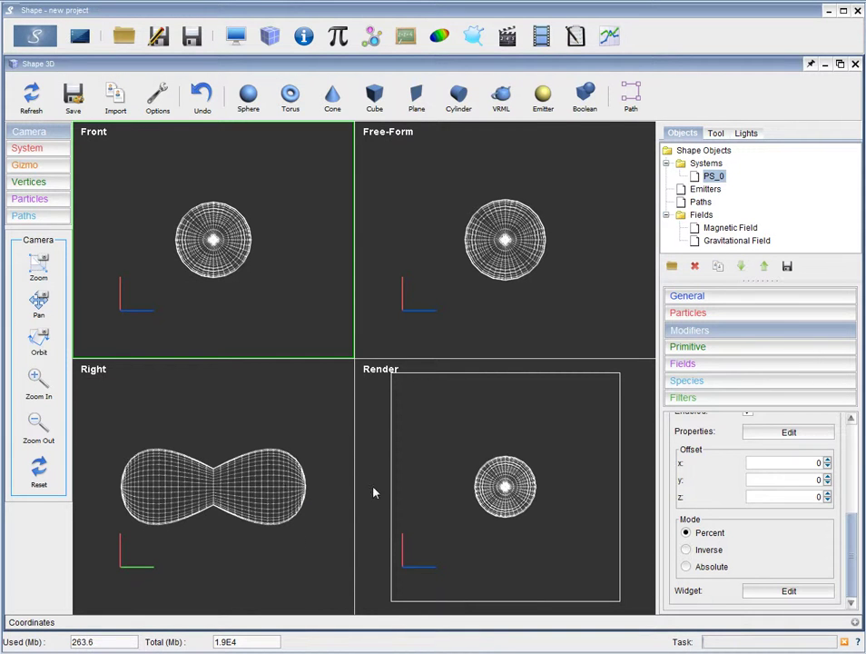
click(784, 592)
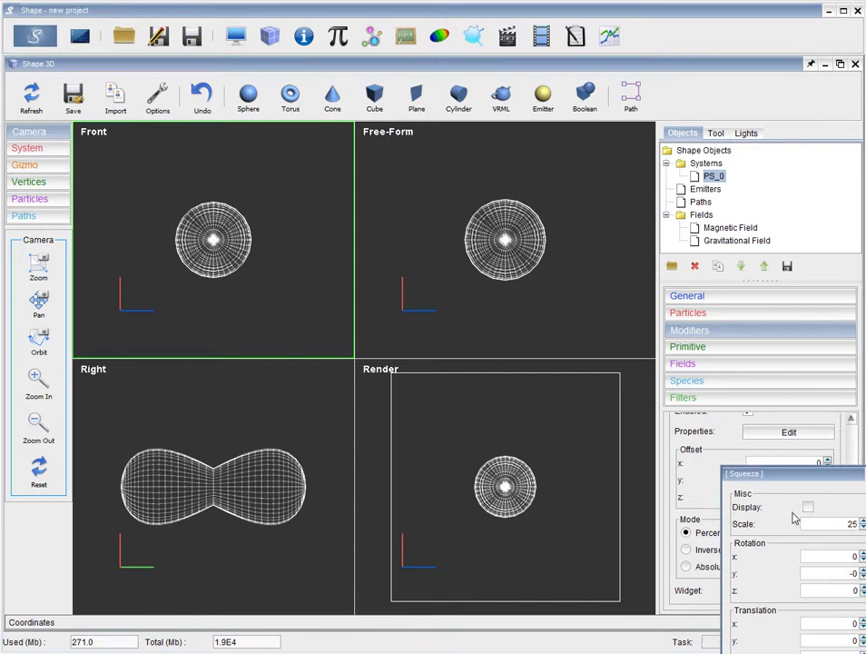
drag(793, 475, 451, 220)
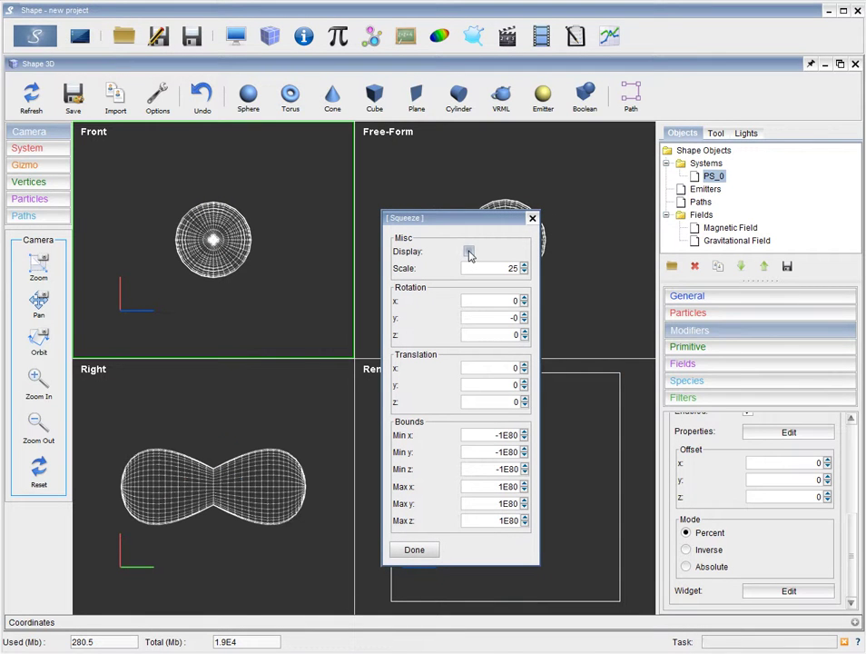
click(469, 252)
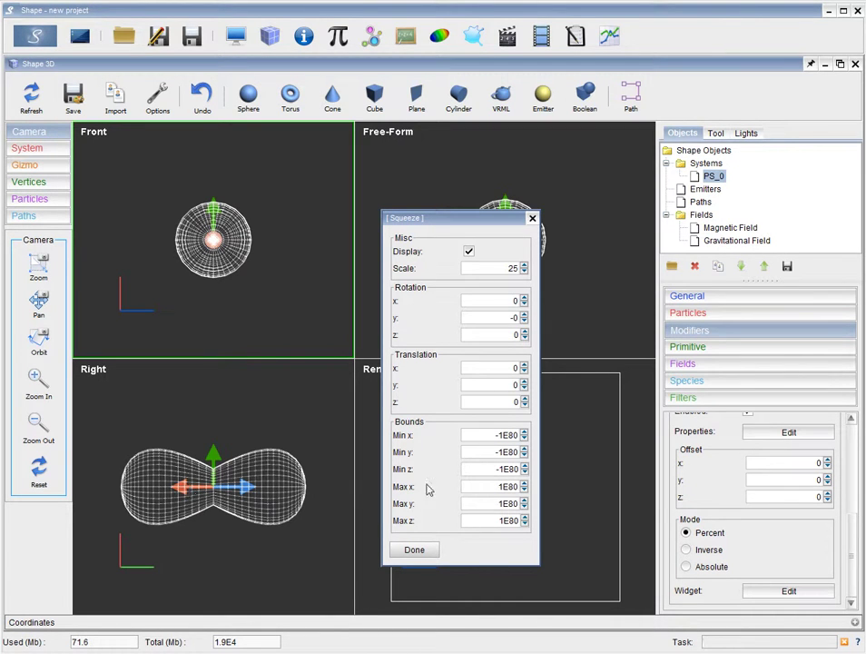
drag(472, 229, 653, 216)
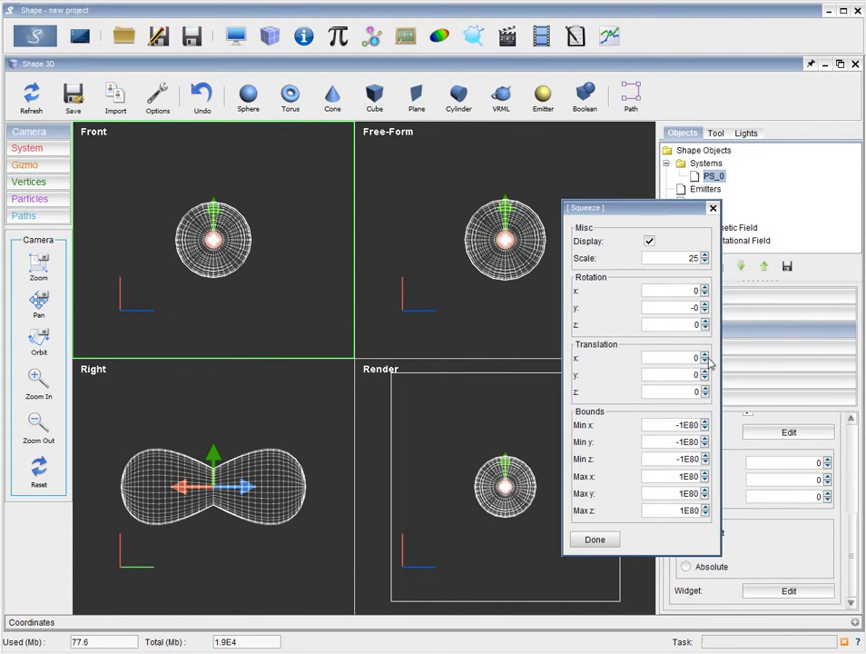
Try translating the Squeeze widget along x to 28 and along z, resetting each translation to 0
drag(706, 357, 704, 363)
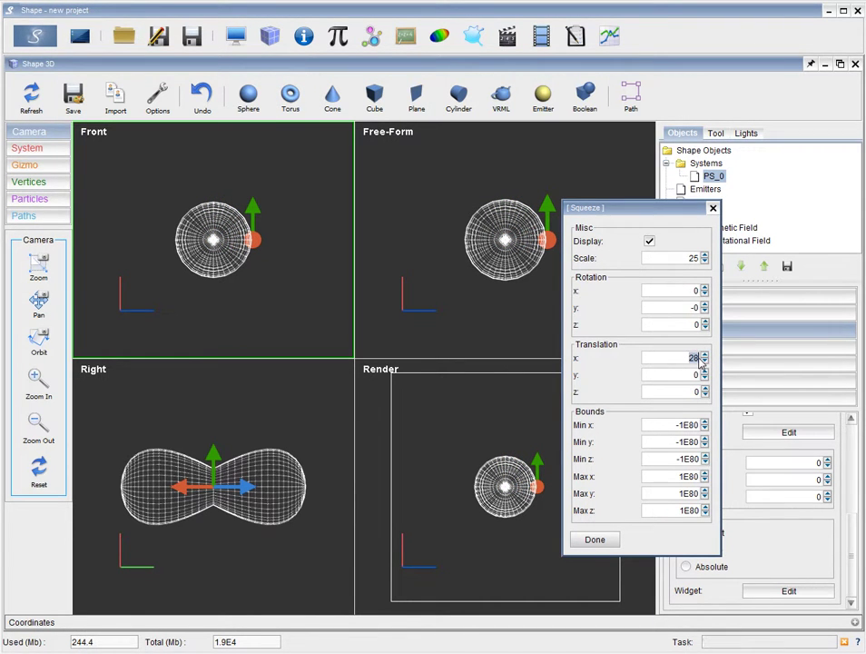
text(0)
key(Return)
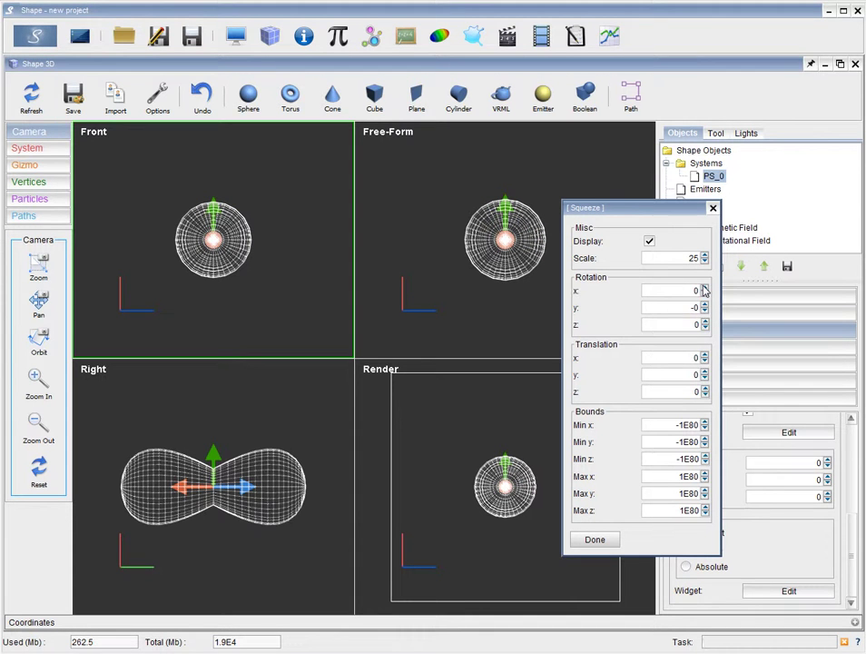
drag(707, 390, 707, 394)
text(0)
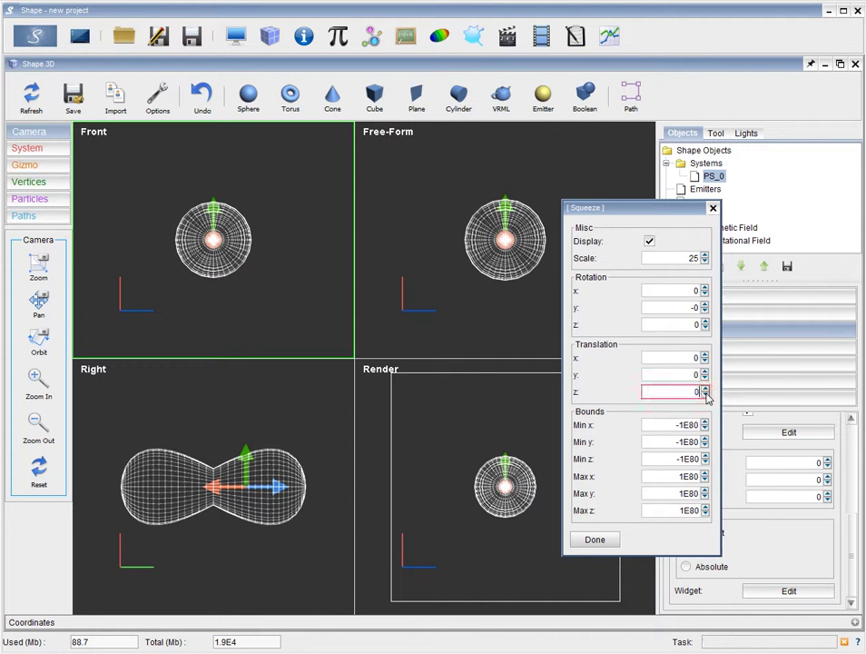
key(Return)
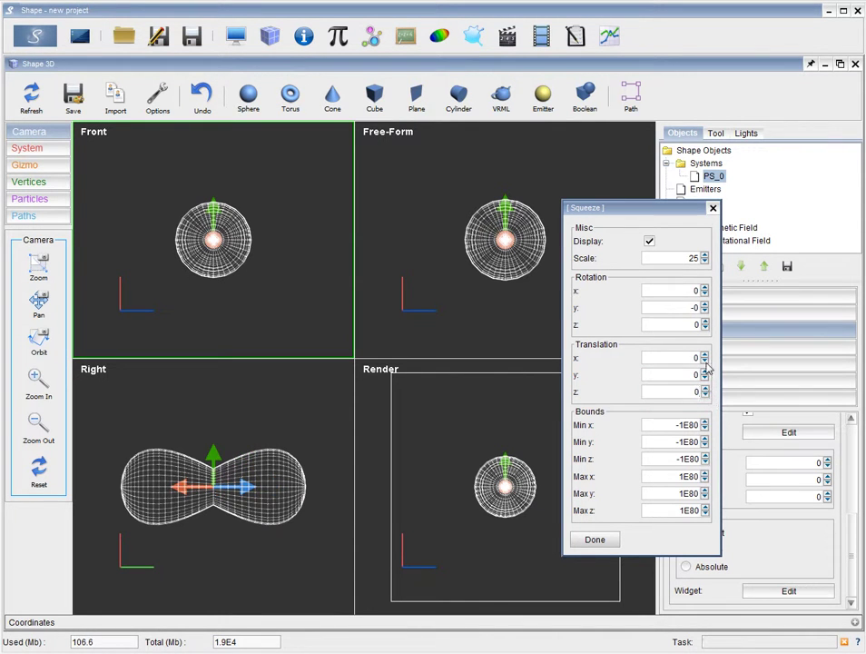
Try rotating the Squeeze widget to y 44 and z 83, reset both rotations to 0 and close the widget settings
drag(705, 307, 706, 322)
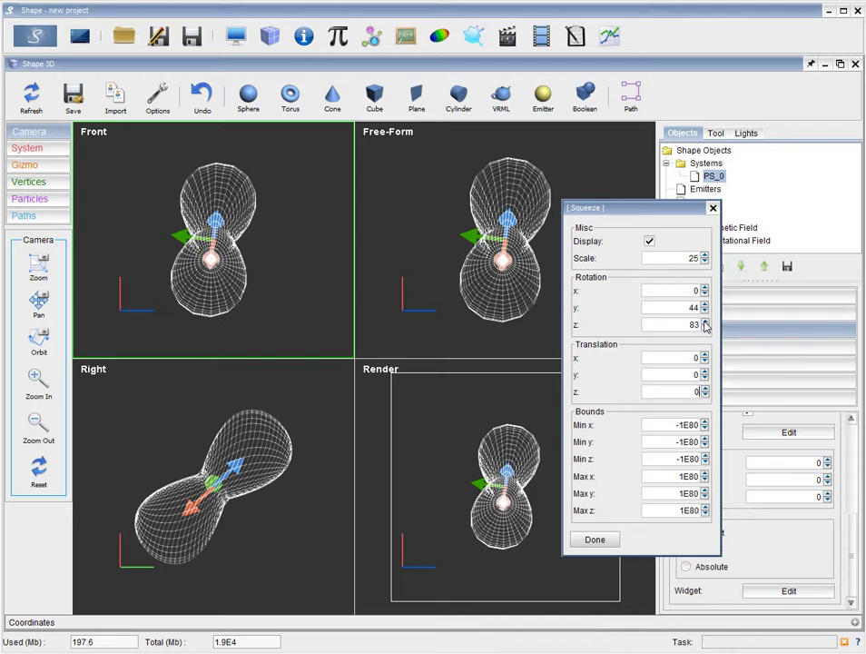
double_click(697, 310)
text(0)
double_click(707, 327)
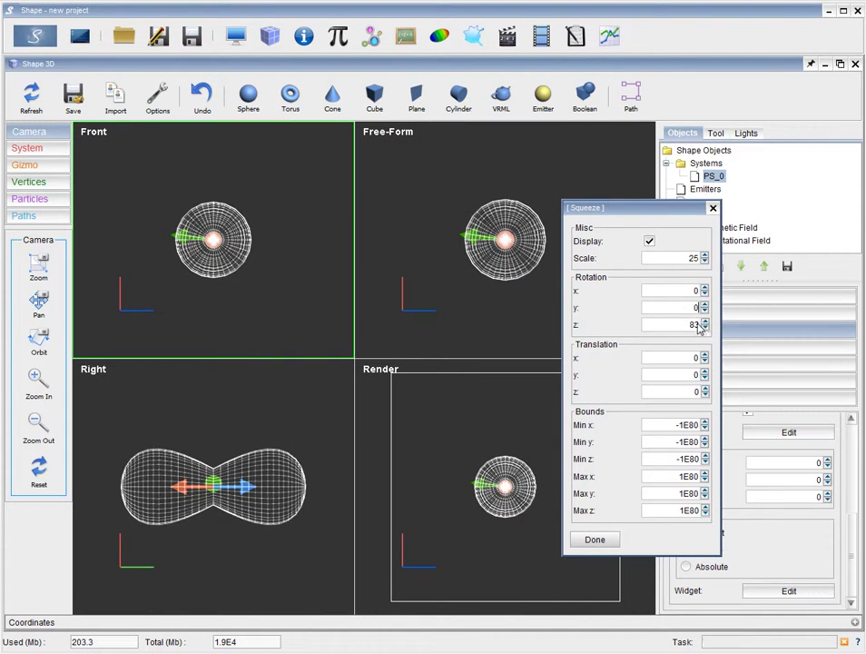
text(0)
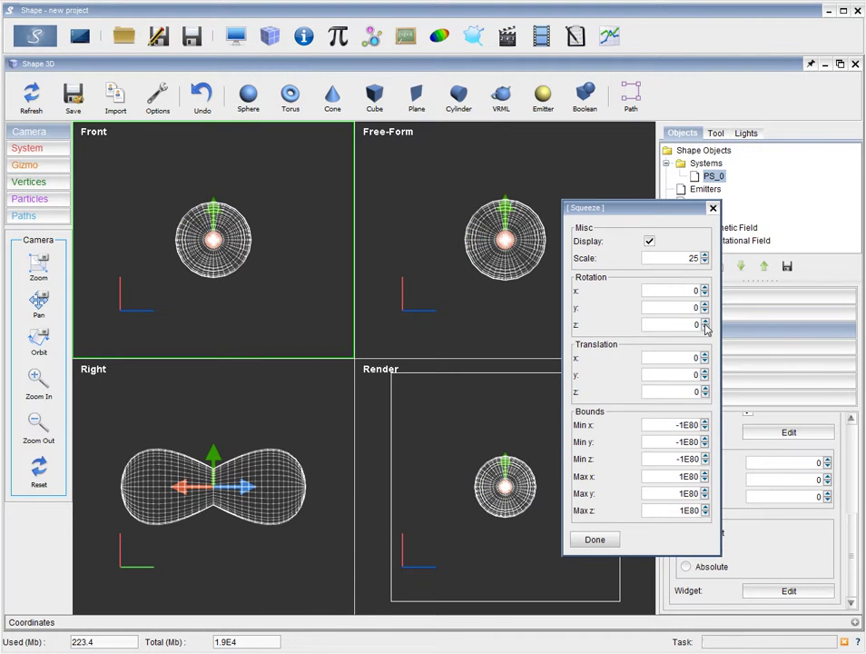
click(713, 210)
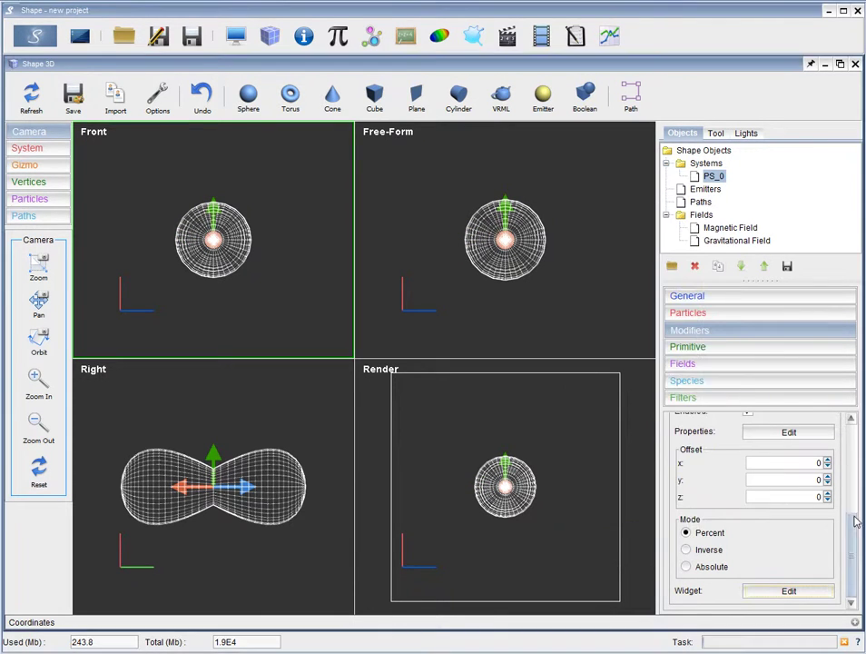
drag(851, 531, 854, 496)
scroll(856, 499, down, 1)
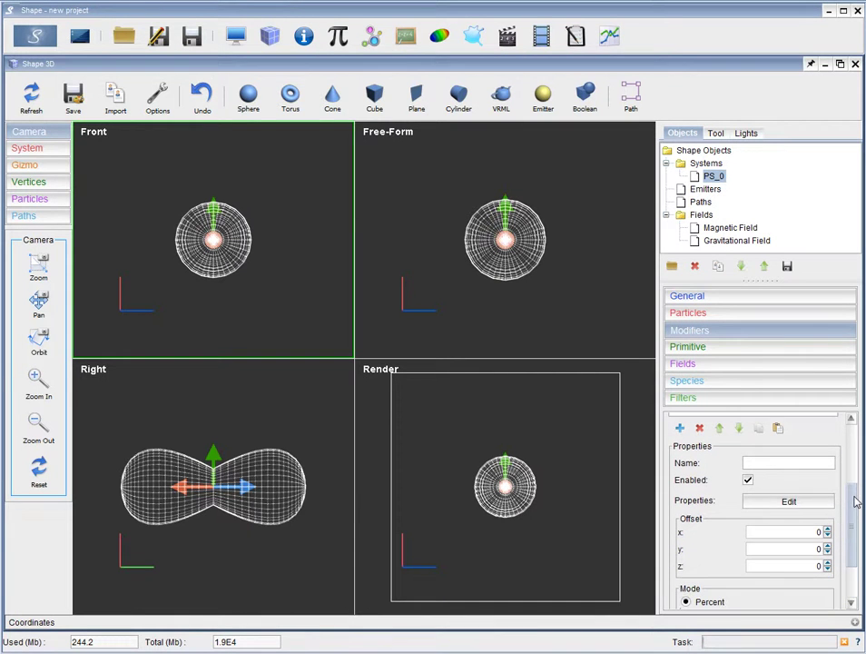
click(805, 505)
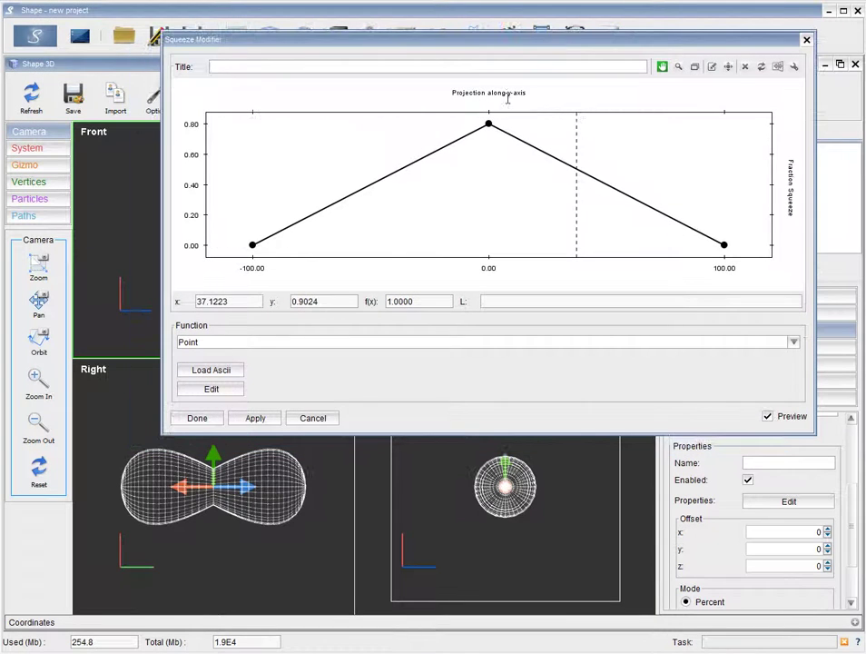
drag(169, 322, 344, 329)
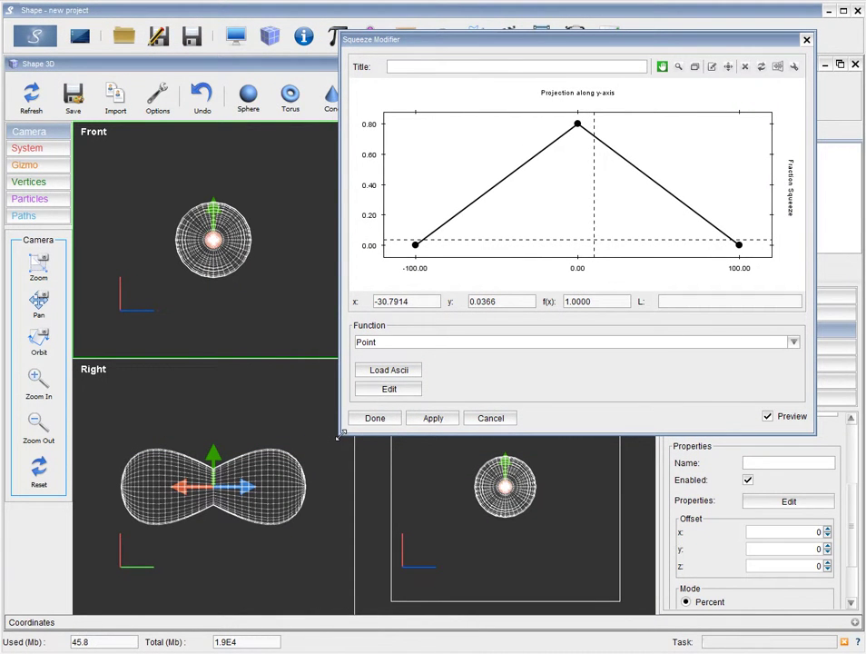
click(806, 40)
Set the sphere primitive's radius to 50
click(751, 348)
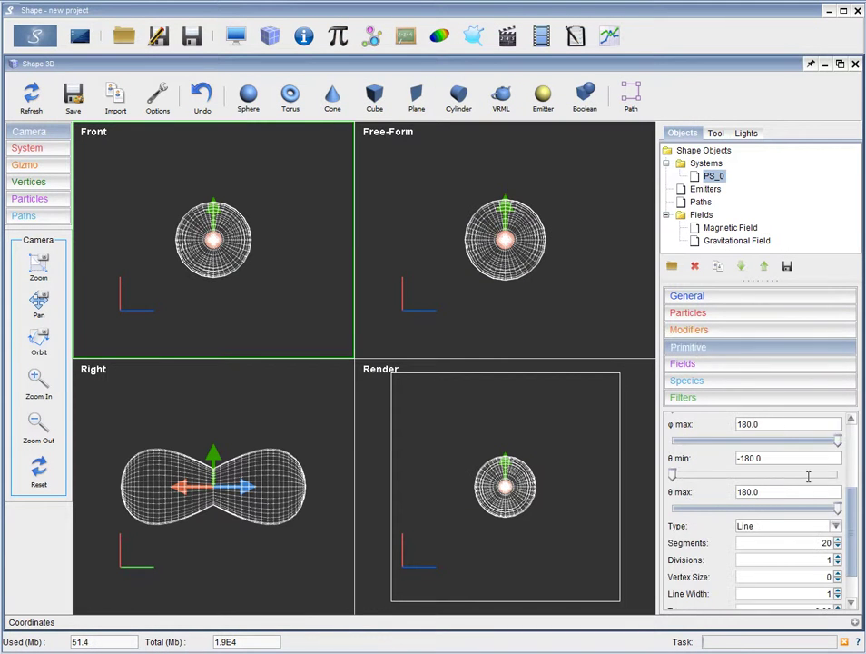
scroll(851, 525, up, 5)
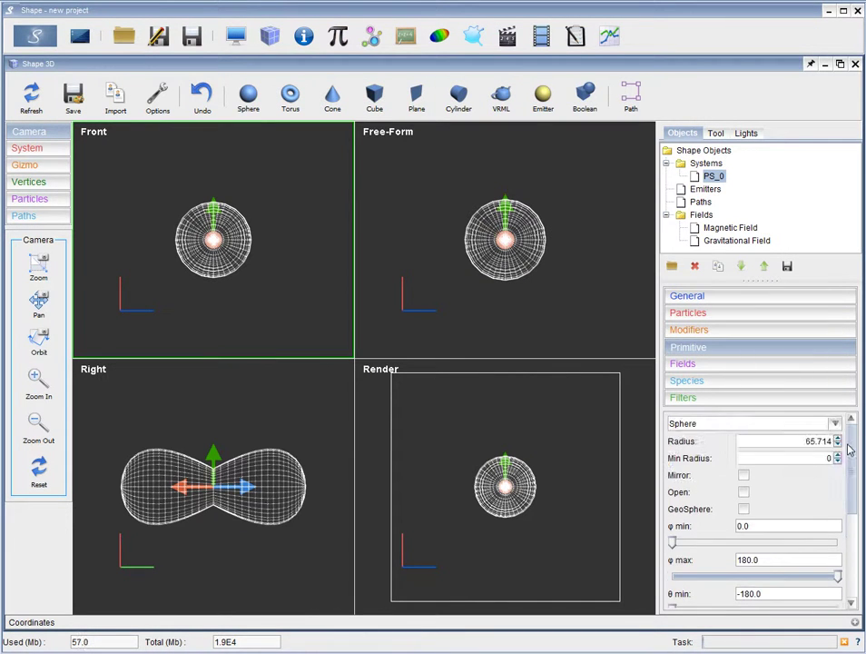
drag(805, 442, 843, 444)
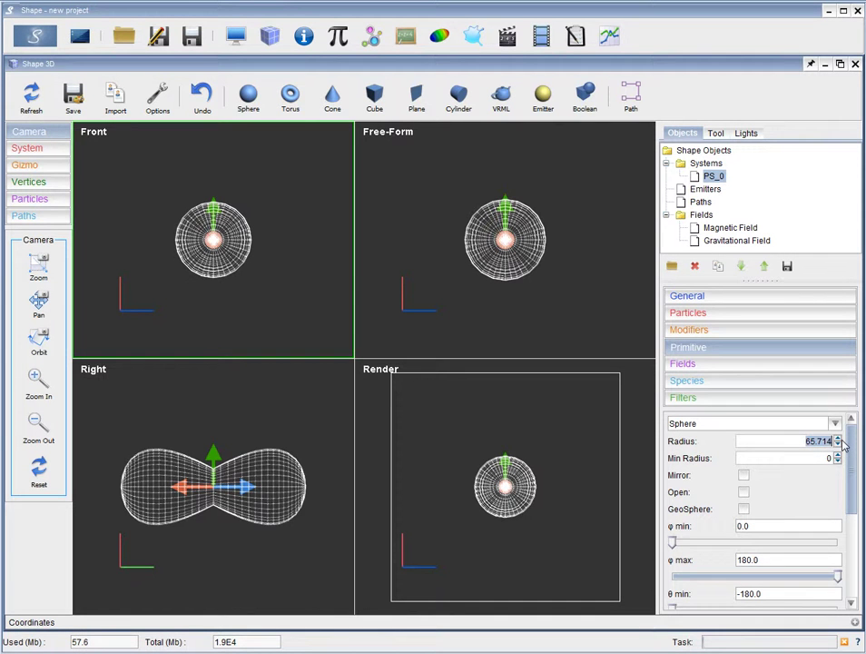
key(BackSpace)
text(50)
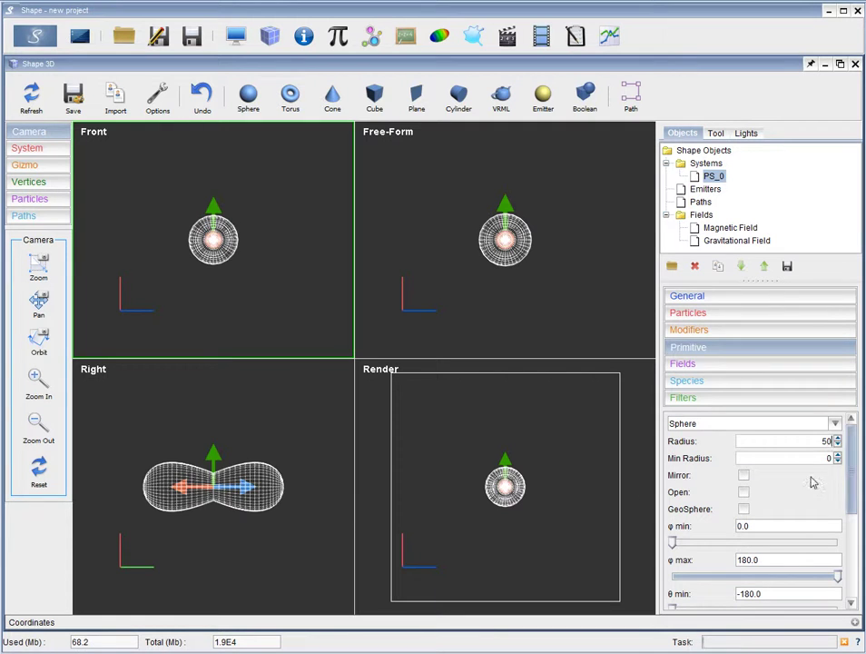
scroll(219, 501, down, 2)
scroll(221, 502, up, 4)
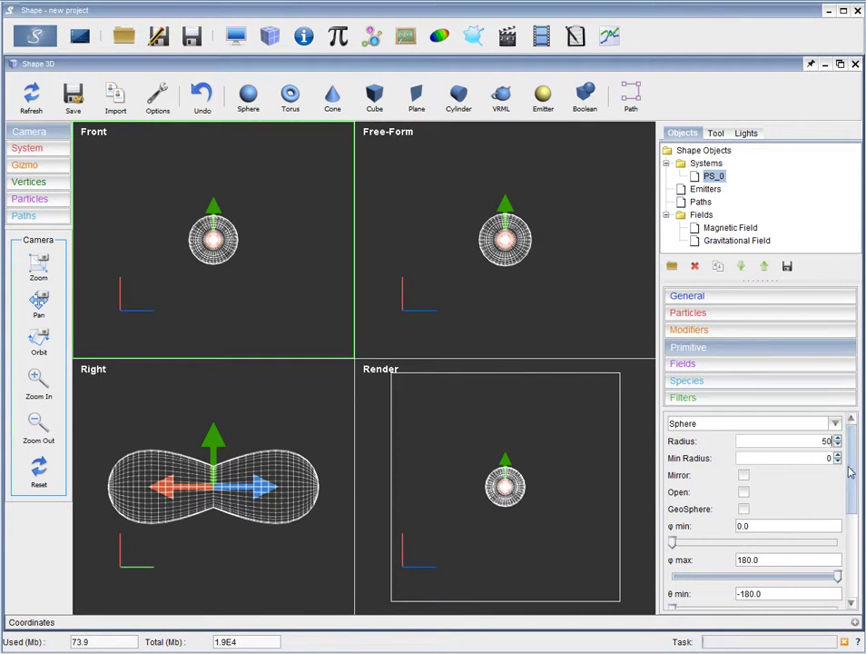
In the Squeeze modifier's function graph, set the x value of the end point at x 100 to 50
click(786, 332)
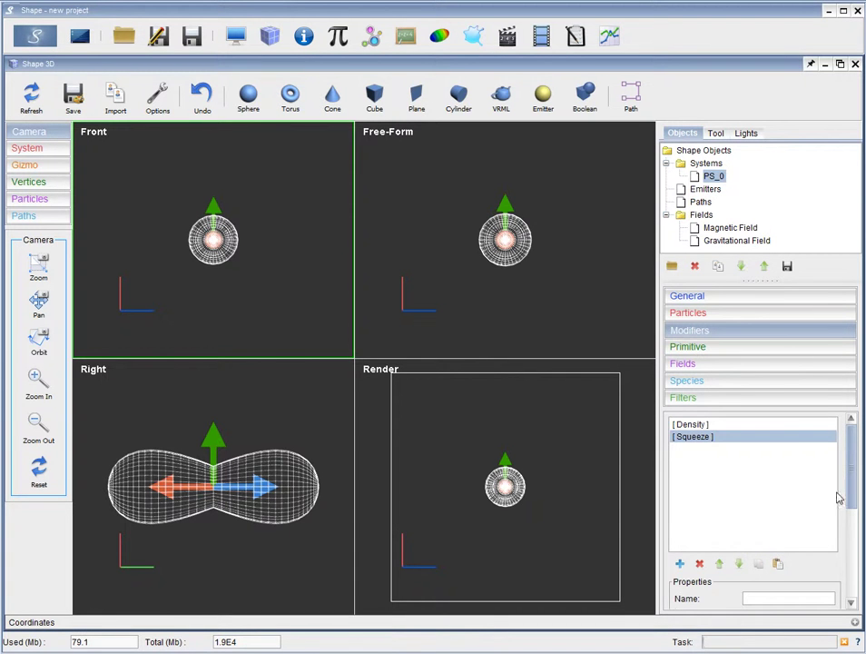
drag(852, 471, 852, 540)
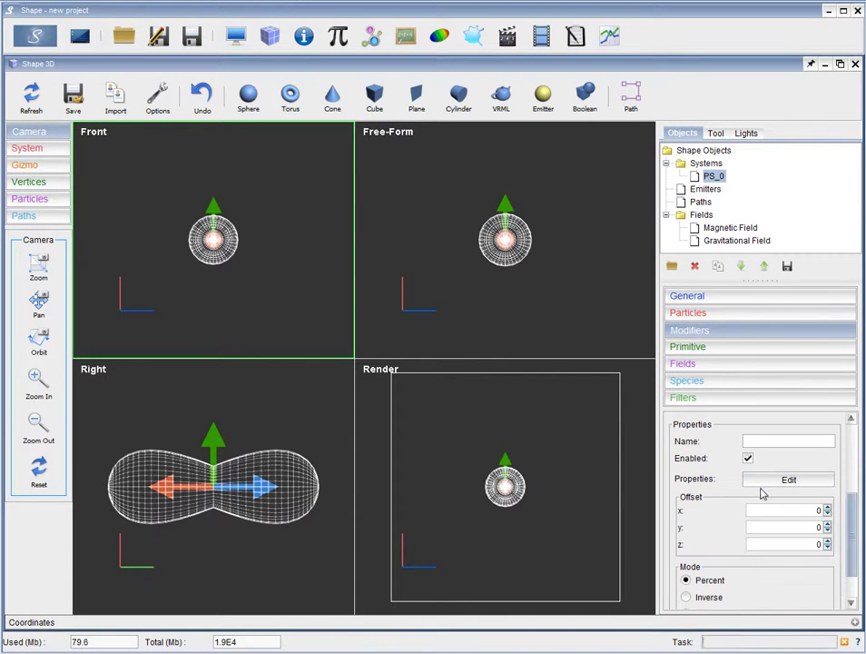
click(756, 481)
drag(608, 46, 583, 33)
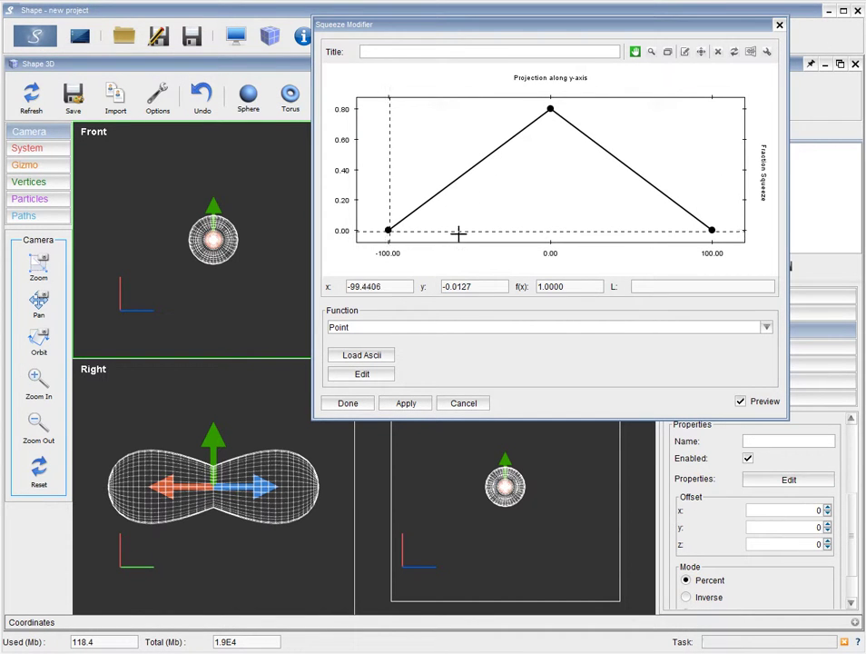
right_click(712, 230)
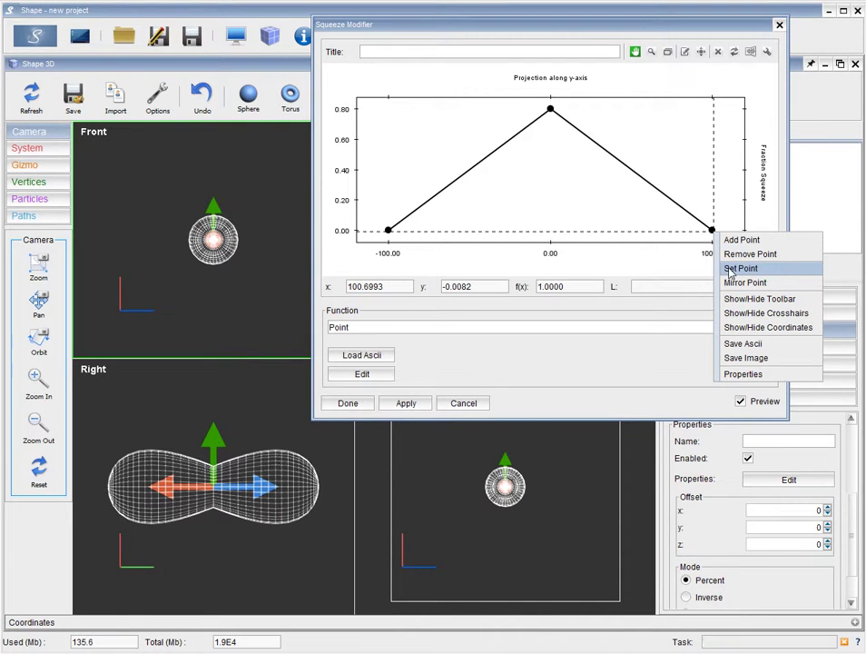
click(736, 269)
click(514, 359)
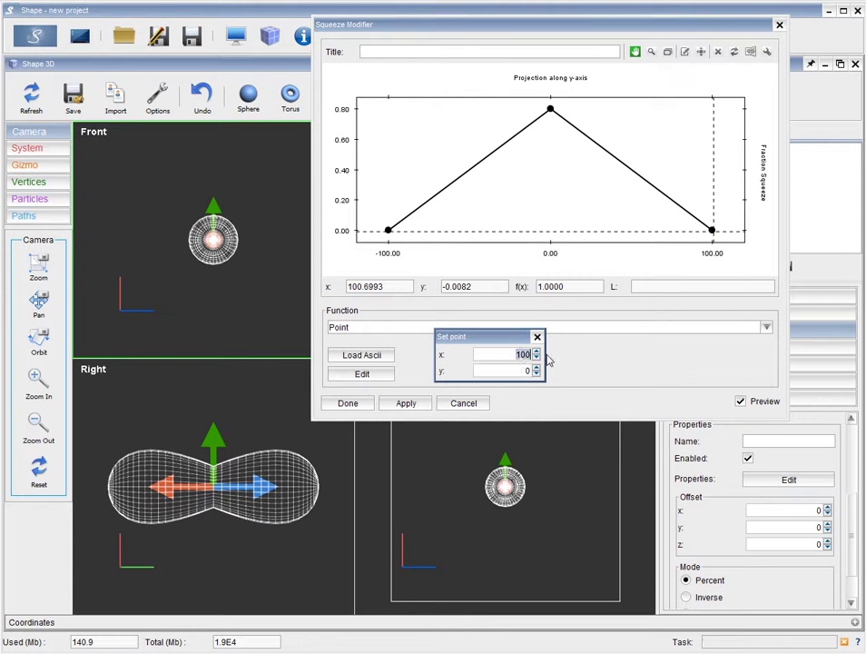
key(BackSpace)
text(50)
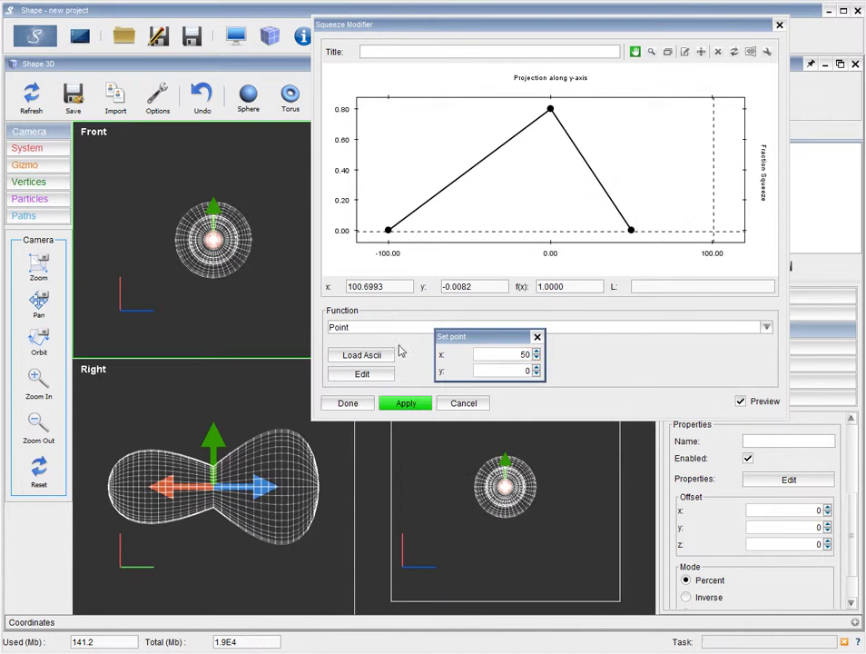
In the Squeeze function graph, set the x value of the end point at x -100 to -50
key(Return)
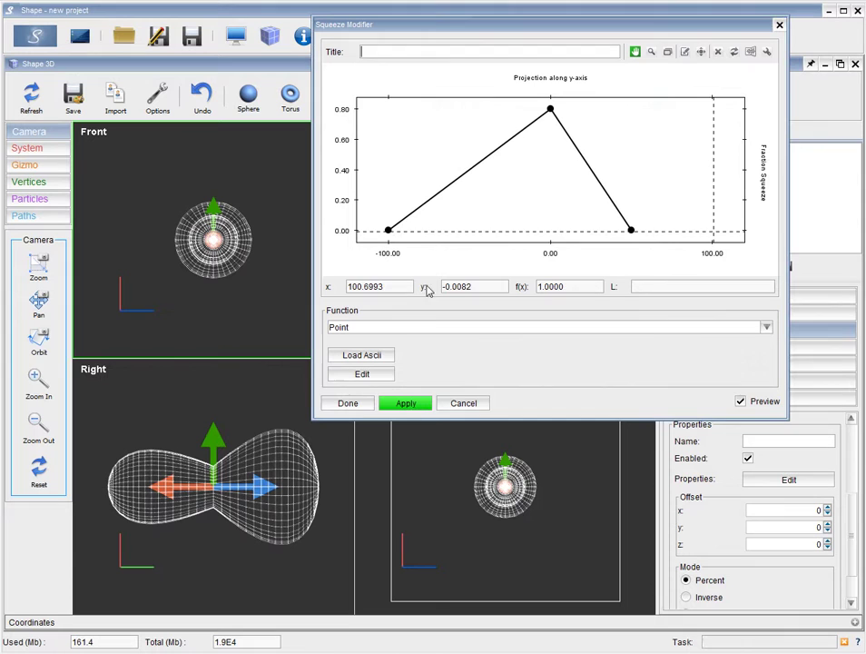
right_click(389, 230)
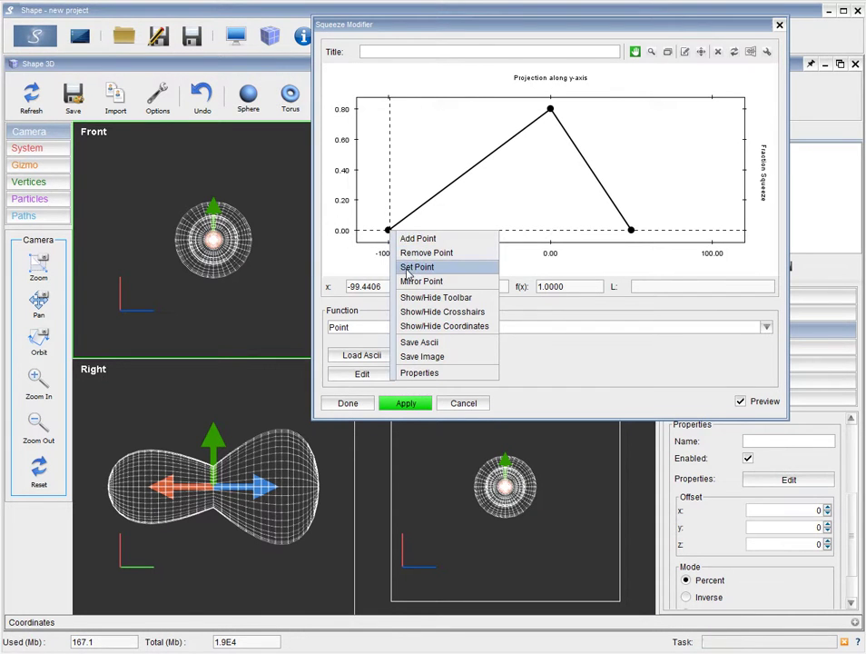
click(417, 267)
double_click(523, 355)
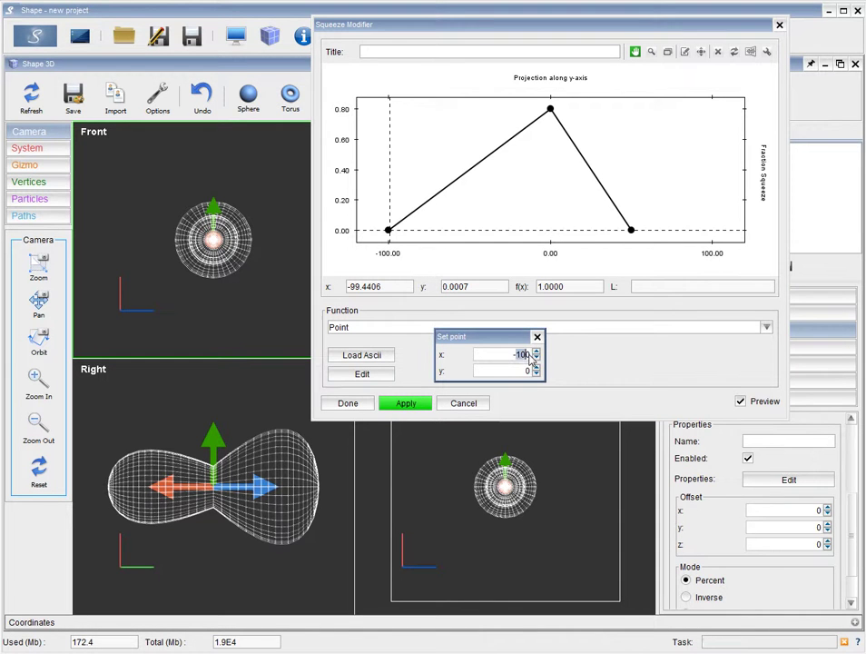
text(50)
key(Return)
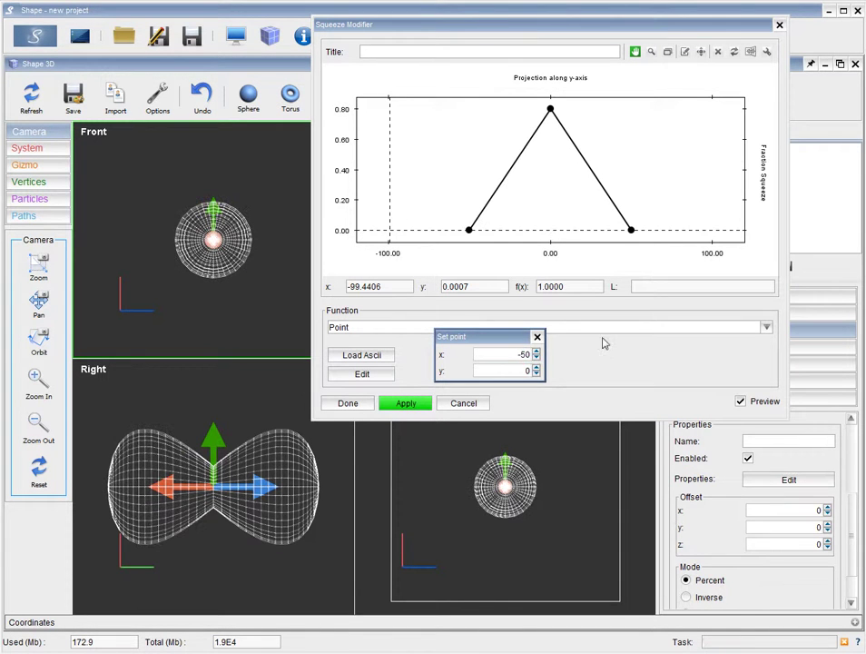
click(536, 337)
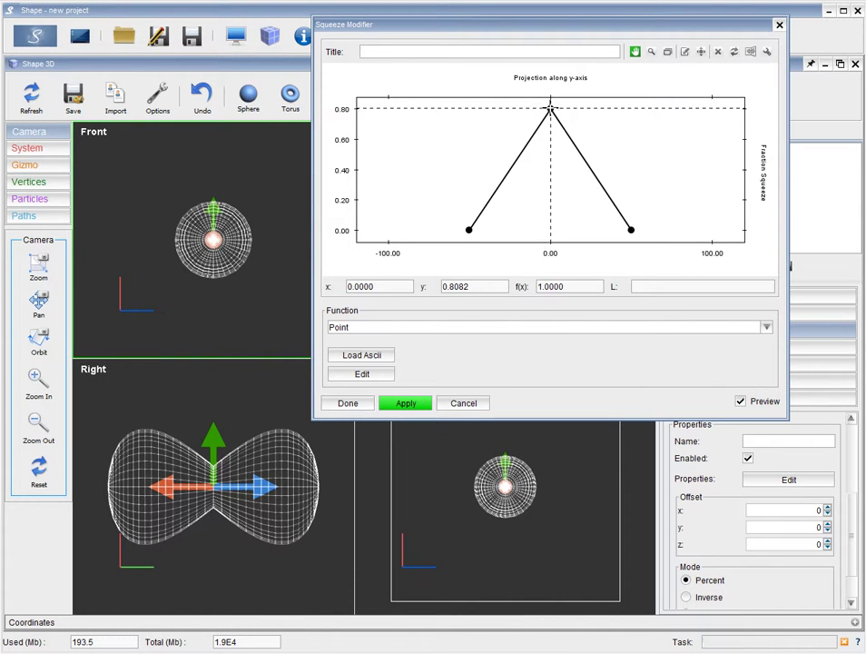
Add a point on the descending slope near x 21 of the Squeeze graph and lower it to y about 0.25
mouse_move(551, 109)
mouse_down()
mouse_move(551, 120)
mouse_move(526, 138)
mouse_move(536, 127)
mouse_move(570, 147)
mouse_move(574, 170)
mouse_move(547, 189)
mouse_move(525, 155)
mouse_move(530, 124)
mouse_move(577, 127)
mouse_move(587, 148)
mouse_move(565, 164)
mouse_move(539, 160)
mouse_move(538, 201)
mouse_move(546, 107)
mouse_move(587, 115)
mouse_move(549, 109)
mouse_up()
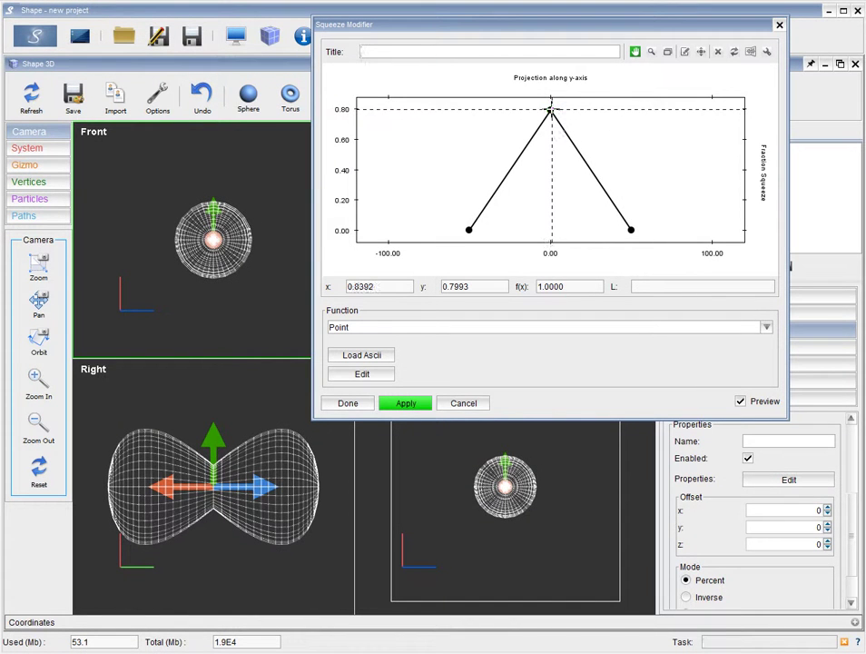
right_click(585, 160)
click(598, 165)
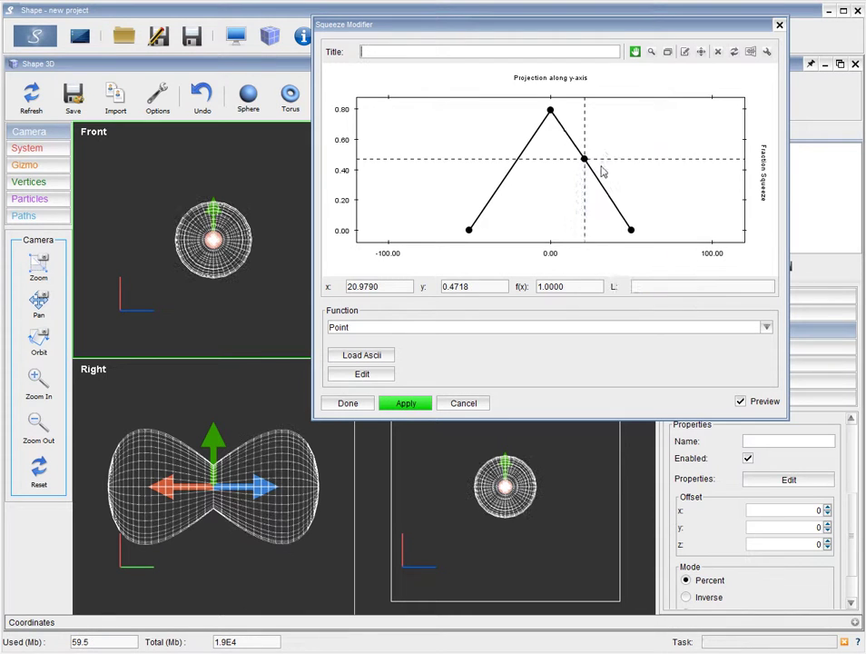
drag(585, 160, 583, 193)
Try a second point near x 31, moving it up to y about 0.63 and down to about 0.4, then remove it
right_click(604, 209)
click(614, 215)
drag(602, 208, 600, 134)
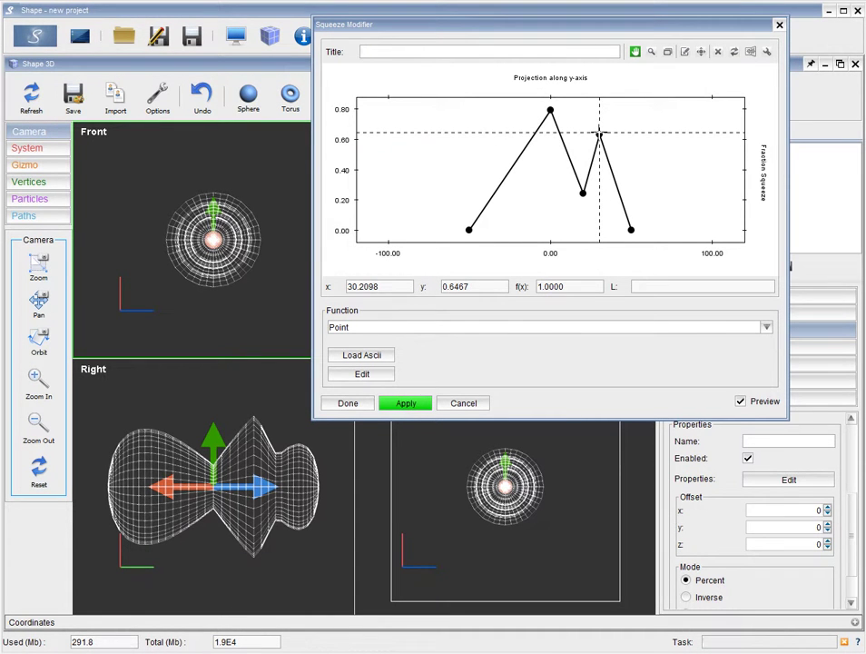
drag(599, 132, 600, 170)
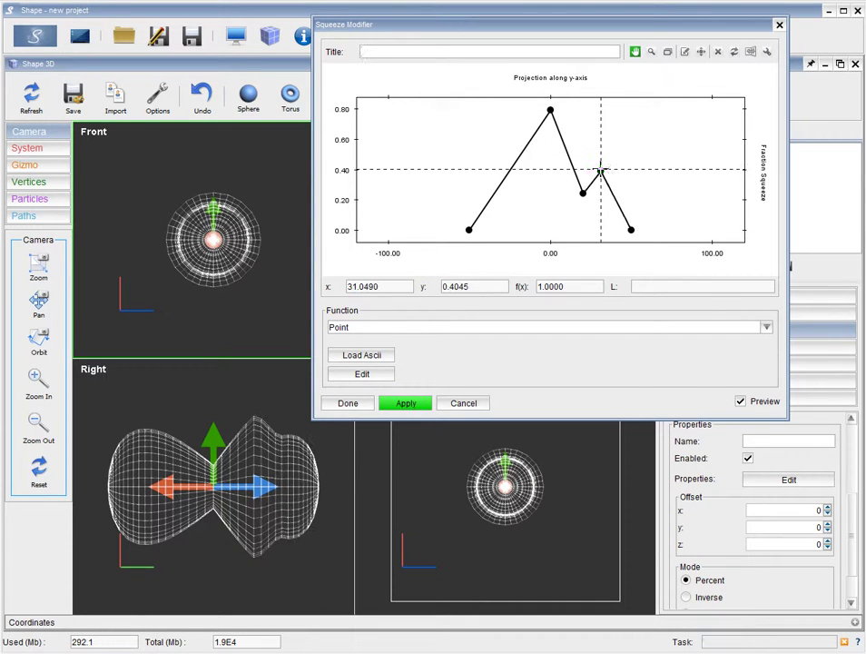
right_click(600, 171)
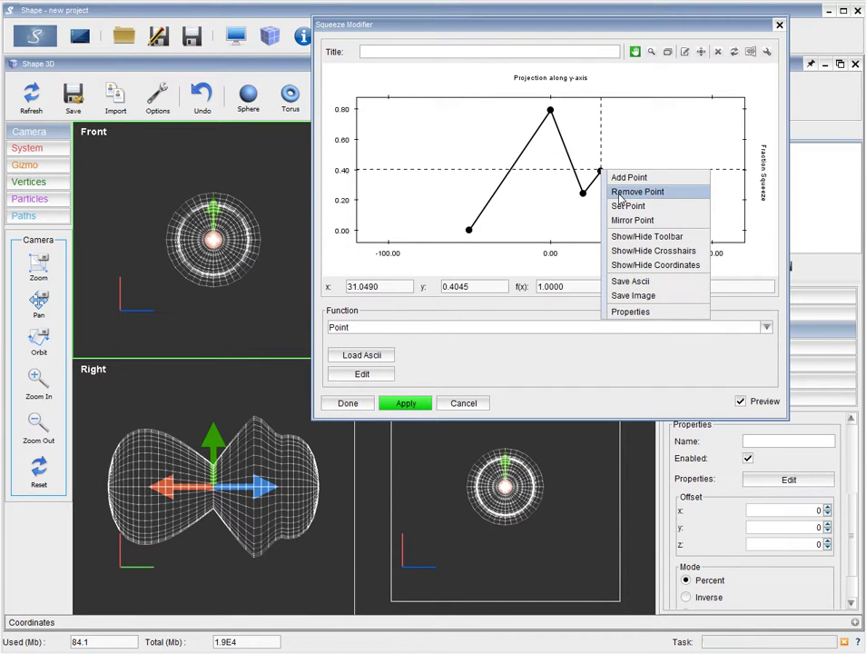
click(623, 193)
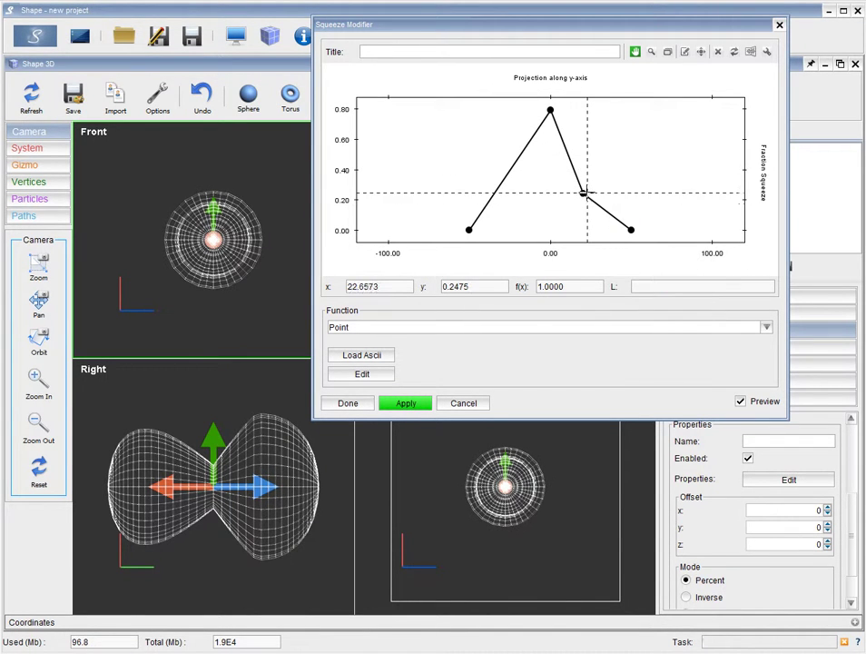
Raise the intermediate point to y about 0.5 and the peak at x 0 to about 0.95, refitting the graph's range
drag(581, 193, 587, 150)
drag(550, 110, 551, 88)
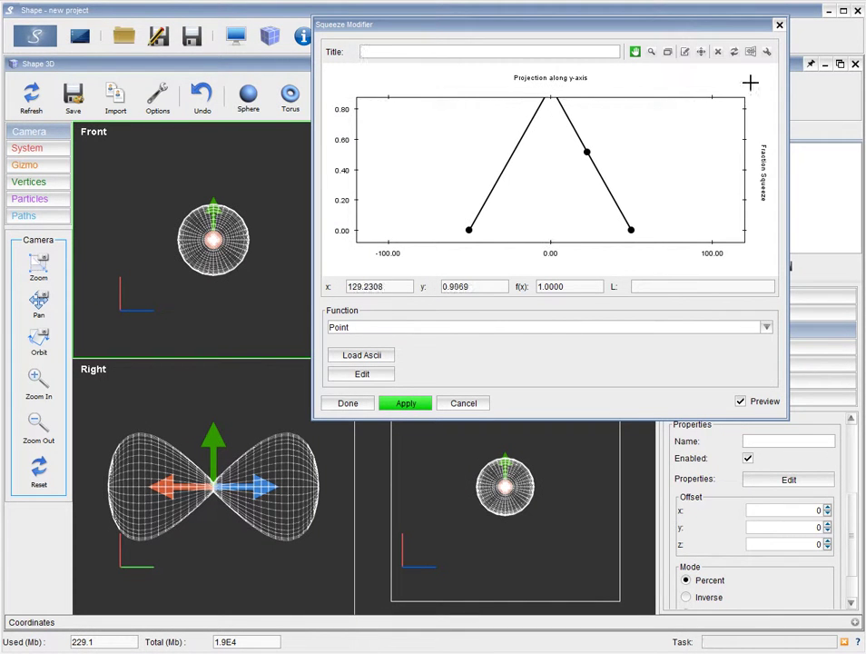
click(734, 51)
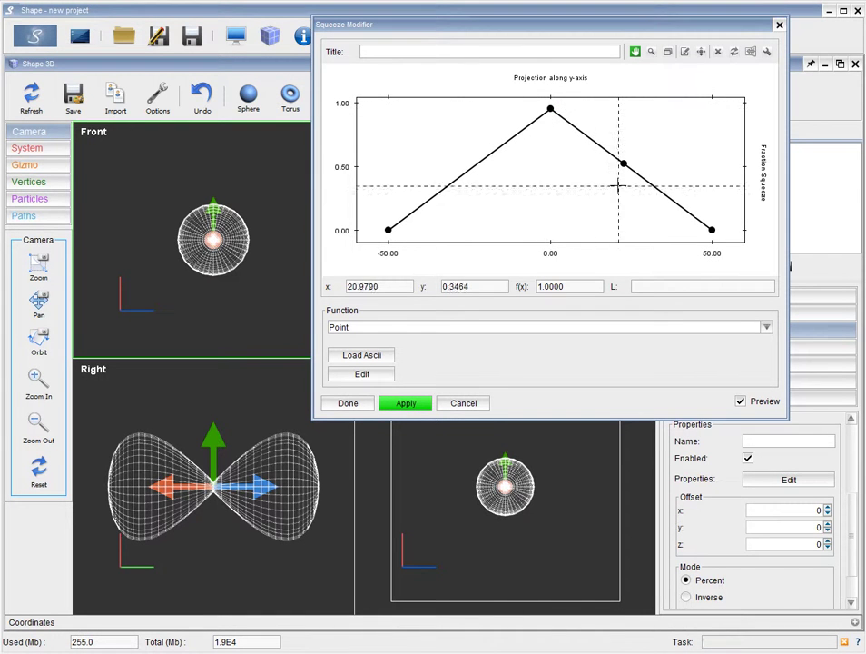
Move the intermediate point to about x 30, y 0.76 and the positive end point to about x 48, y 0.57
drag(624, 164, 649, 132)
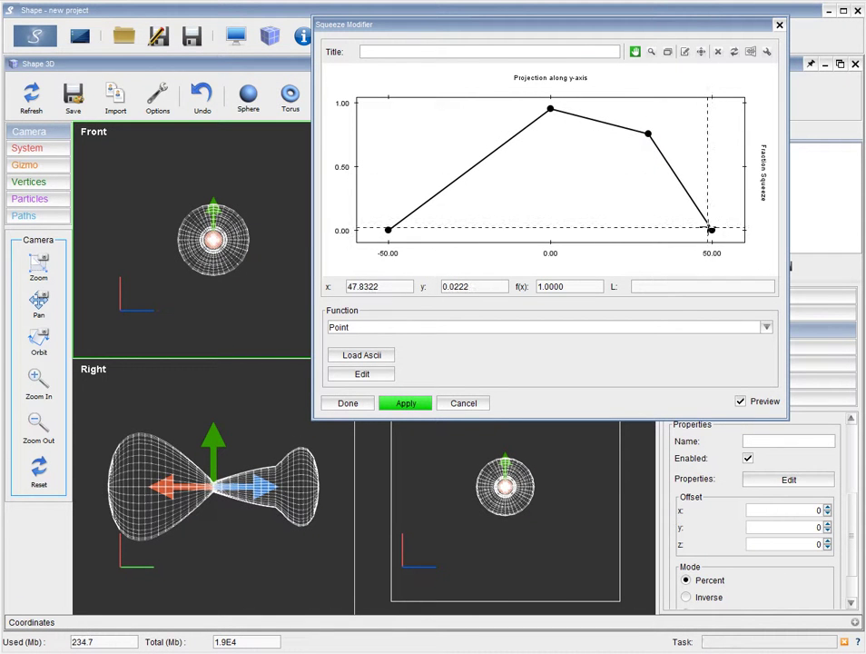
drag(714, 230, 705, 159)
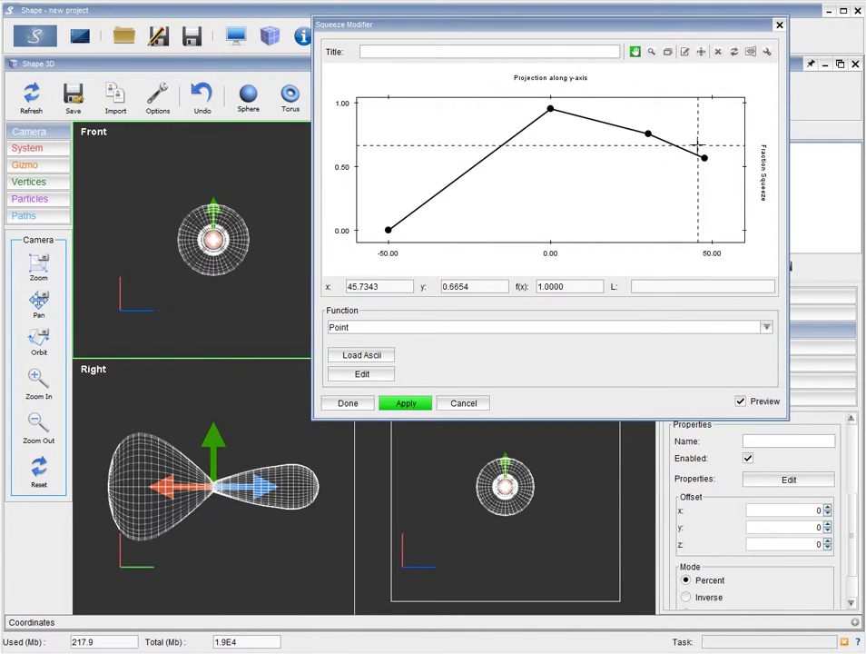
Add two points before the positive end point, placing them at about x 40, y 0.62 and x 46, y 0.49
right_click(689, 152)
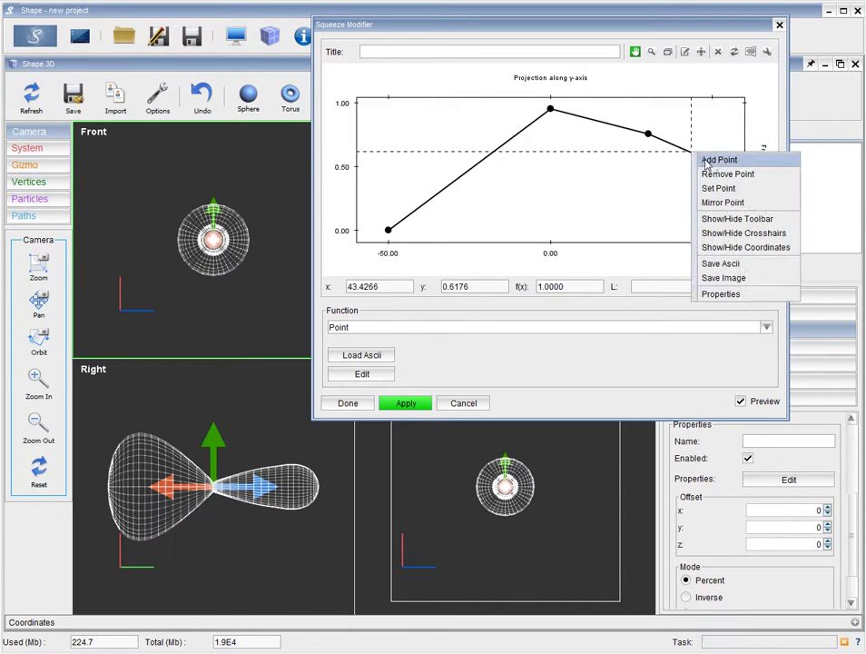
click(710, 159)
mouse_move(693, 150)
mouse_down()
mouse_move(692, 131)
mouse_move(695, 164)
mouse_move(693, 156)
mouse_up()
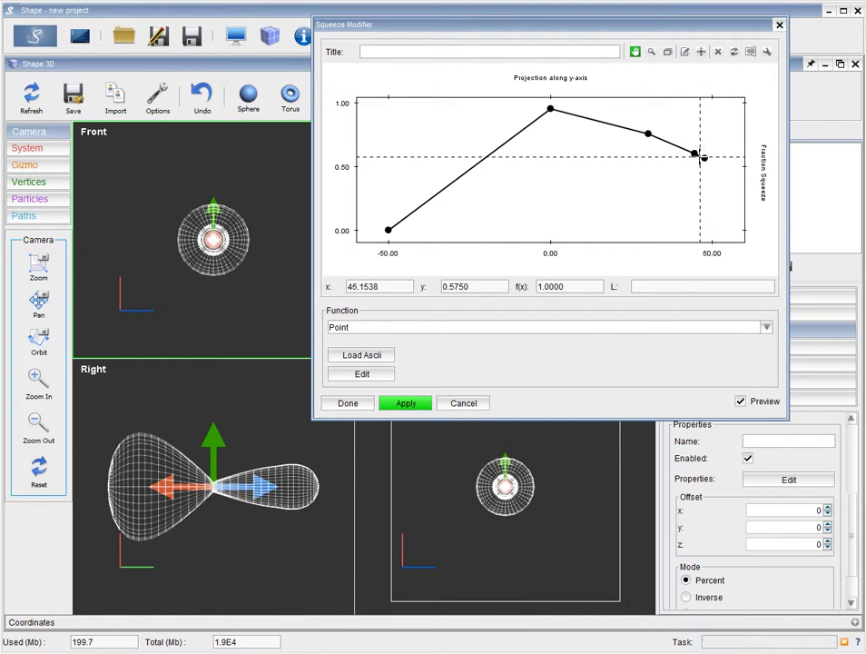
right_click(706, 160)
click(718, 167)
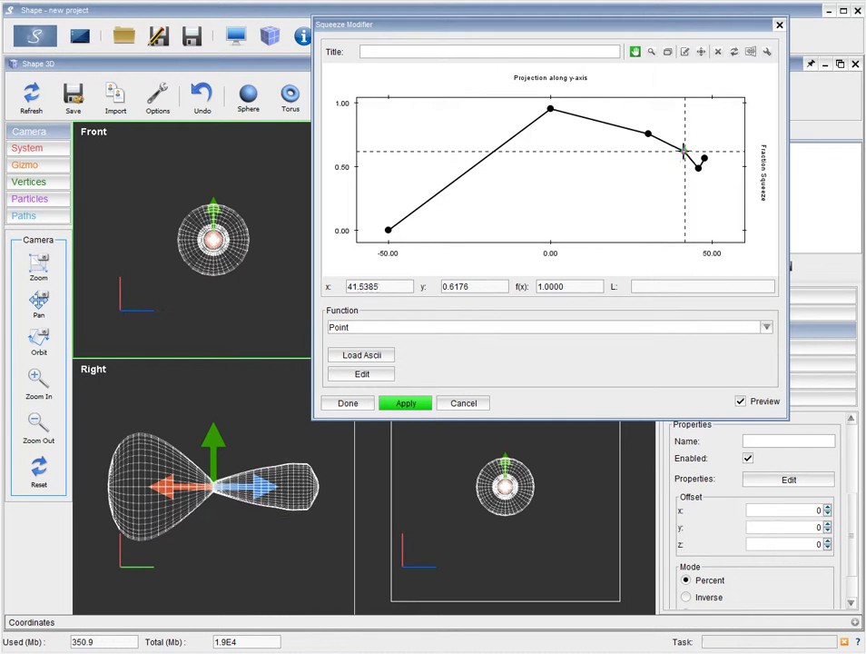
click(682, 151)
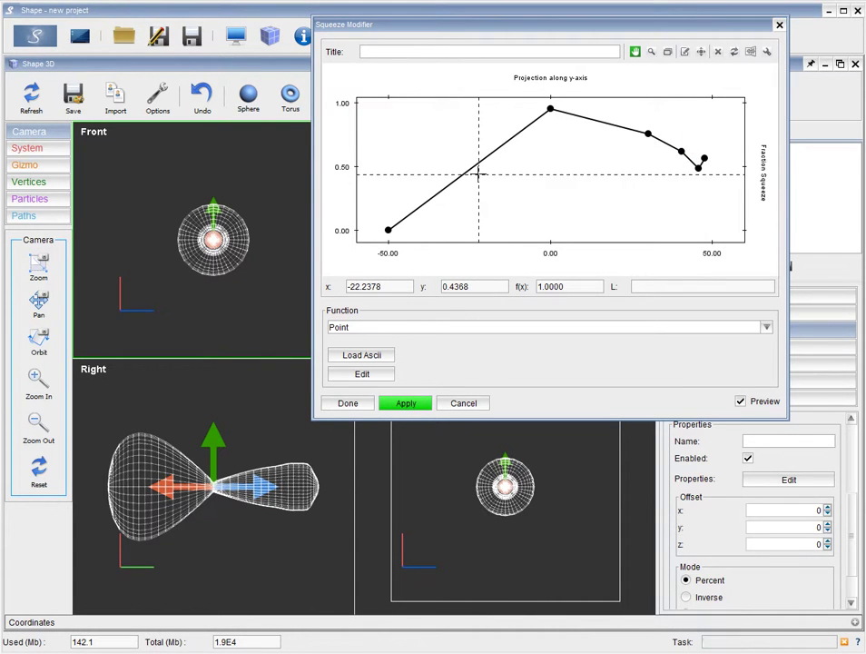
Remove the graph point at x -50 and close the Squeeze modifier's function graph
right_click(388, 231)
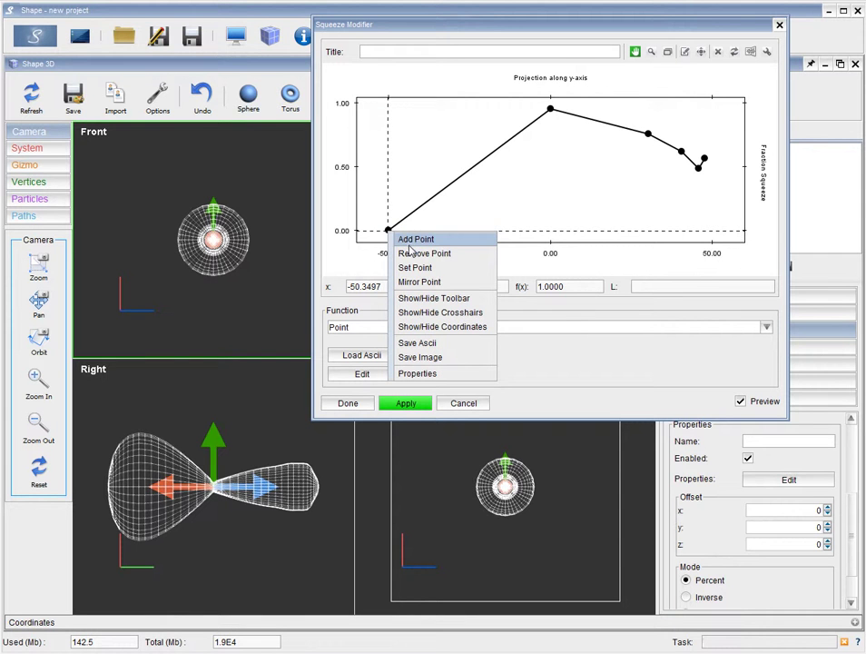
click(410, 254)
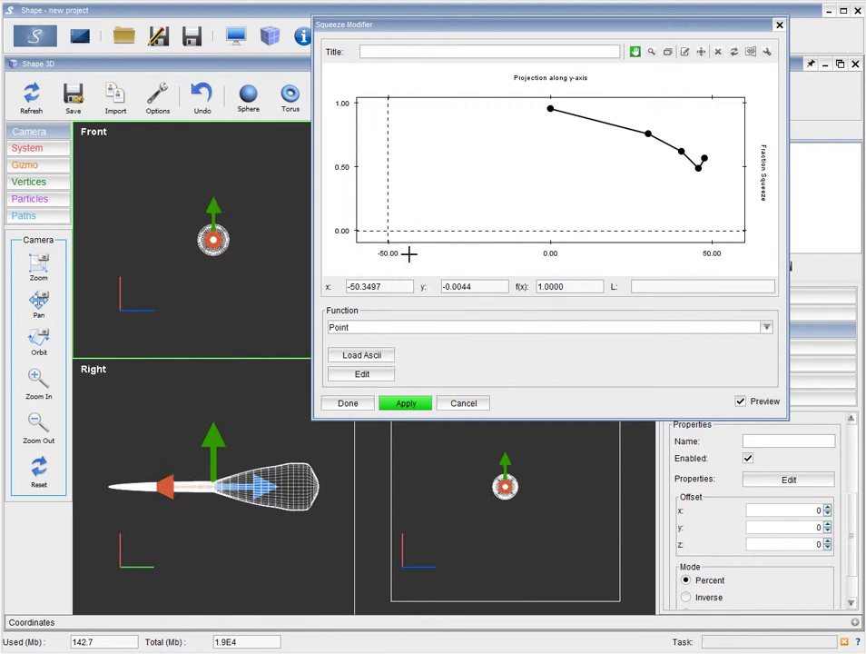
click(779, 26)
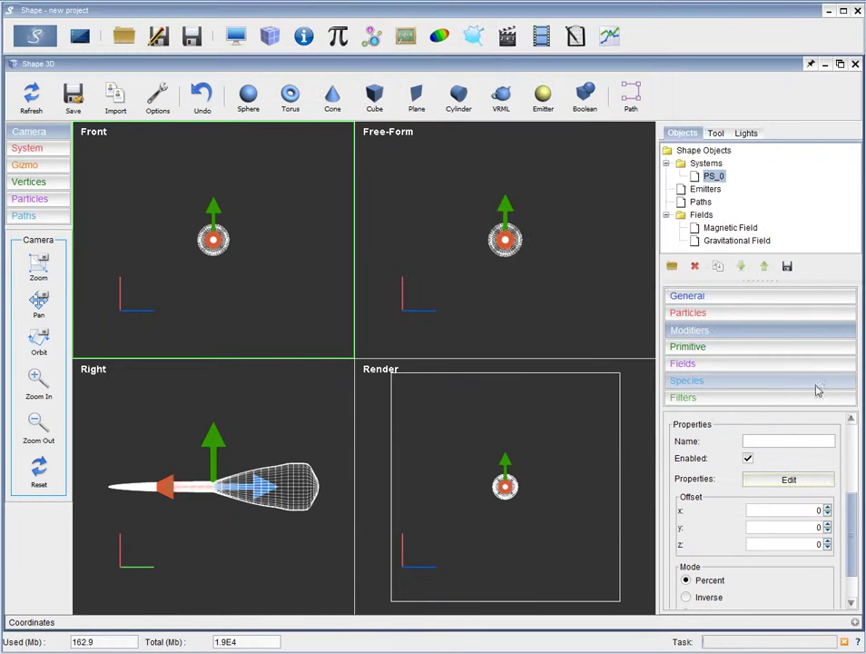
Try a φ min of 90 on the sphere primitive and reset it to 0
click(778, 350)
drag(851, 520, 839, 492)
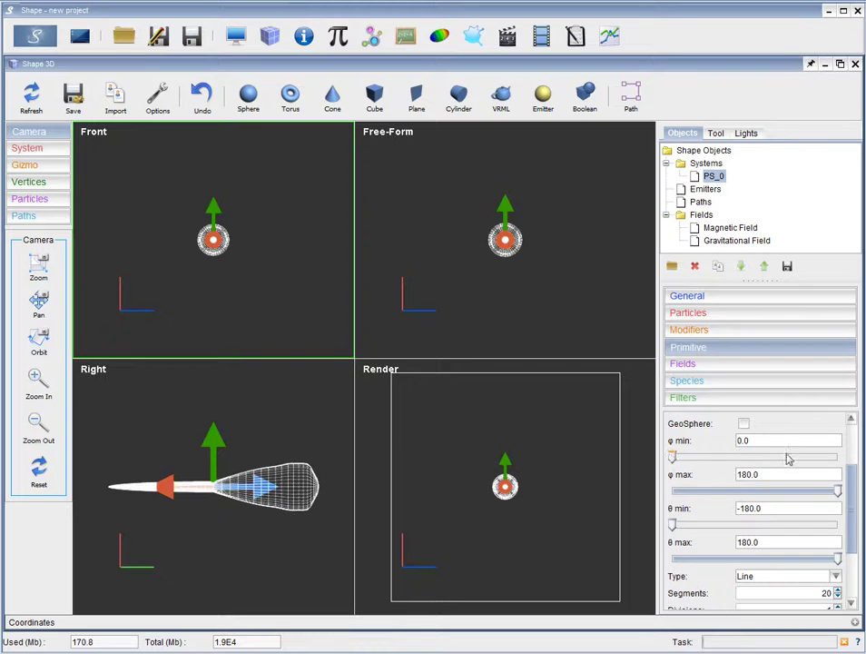
drag(768, 443, 726, 443)
key(Return)
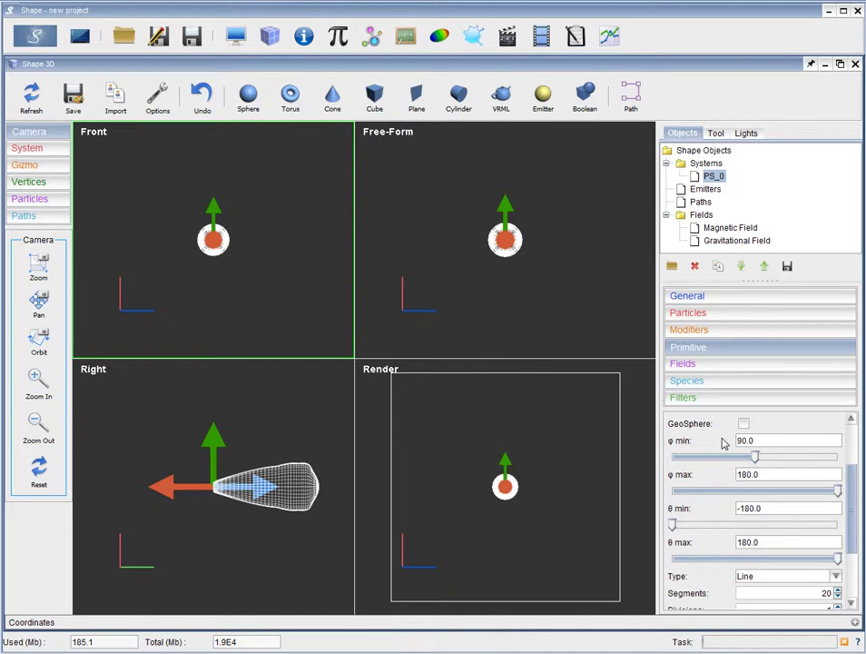
drag(755, 463, 658, 465)
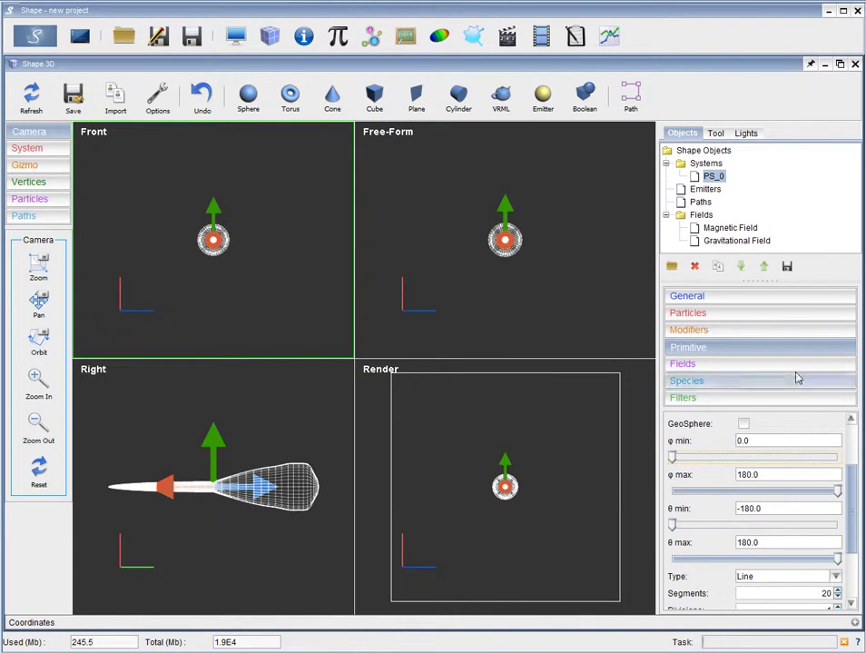
Reopen the Squeeze modifier's function graph and mirror the point at about x 30 to the negative side
click(781, 332)
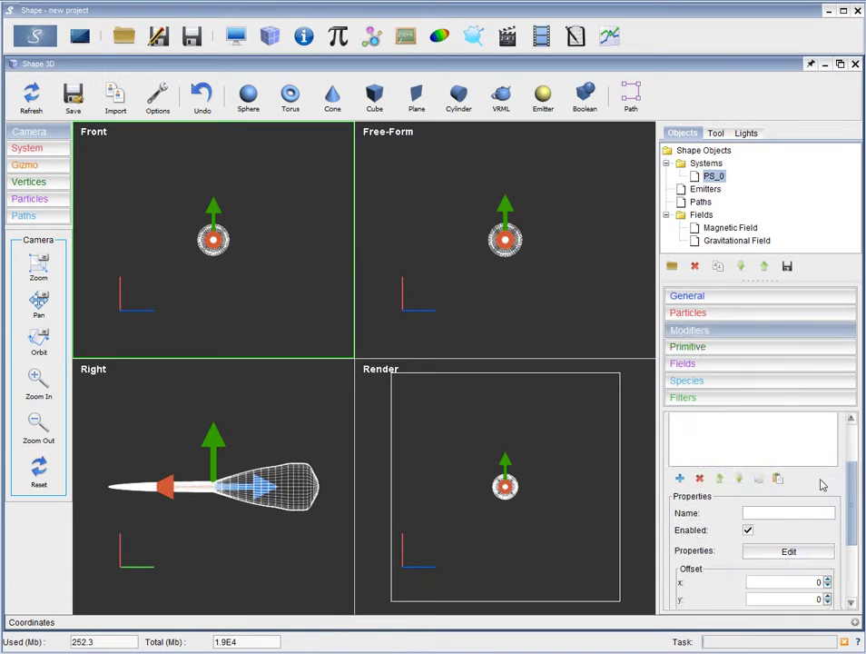
click(790, 552)
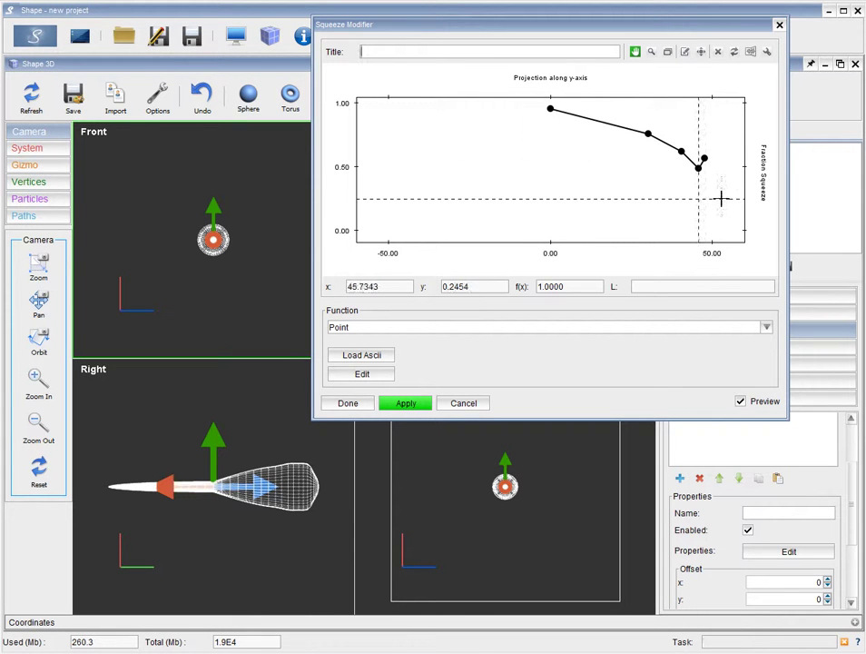
right_click(554, 131)
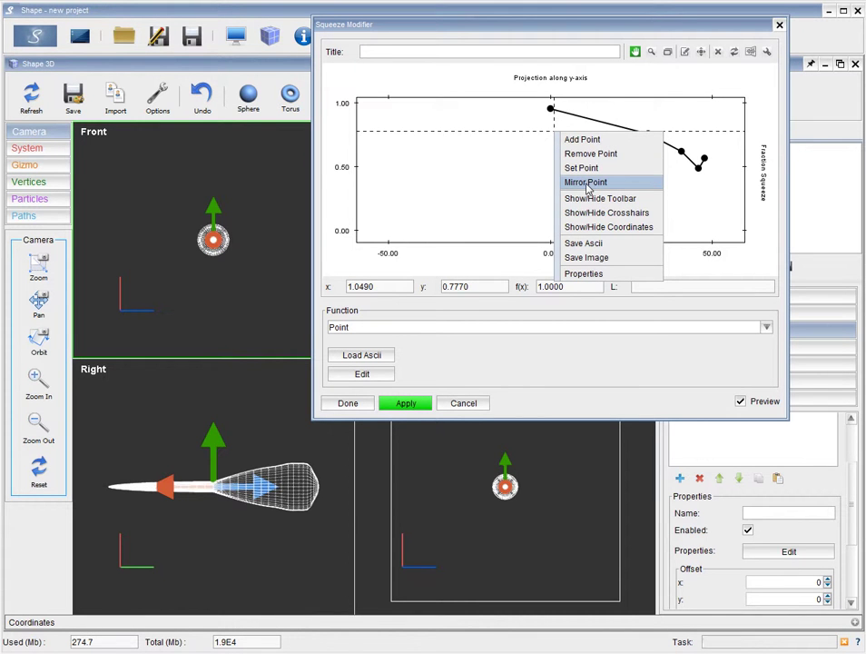
click(708, 211)
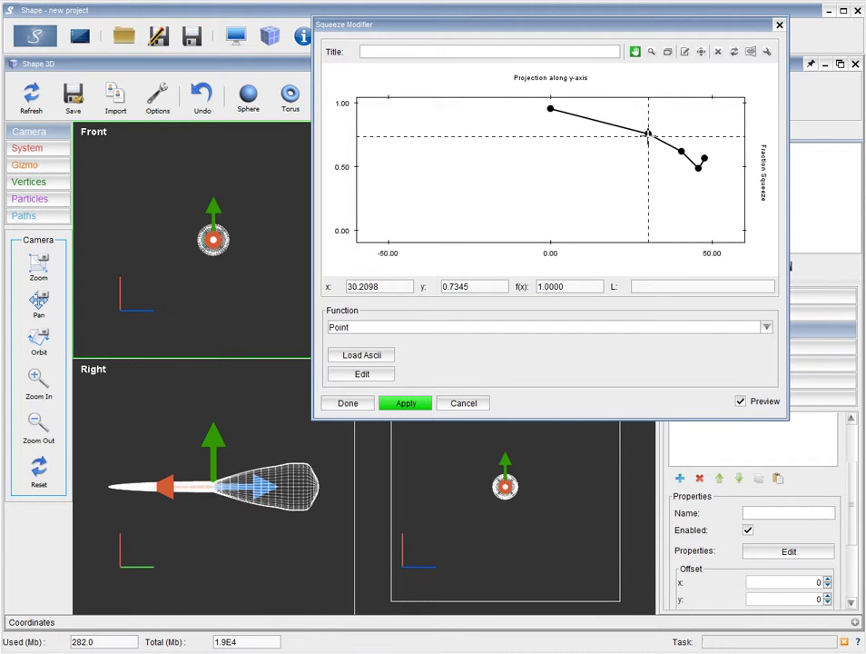
right_click(649, 134)
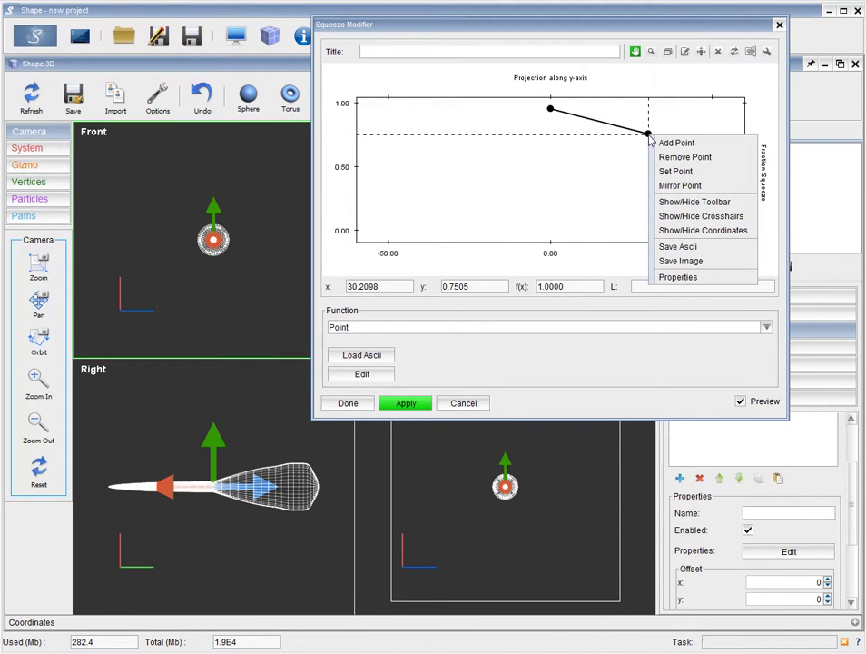
click(675, 187)
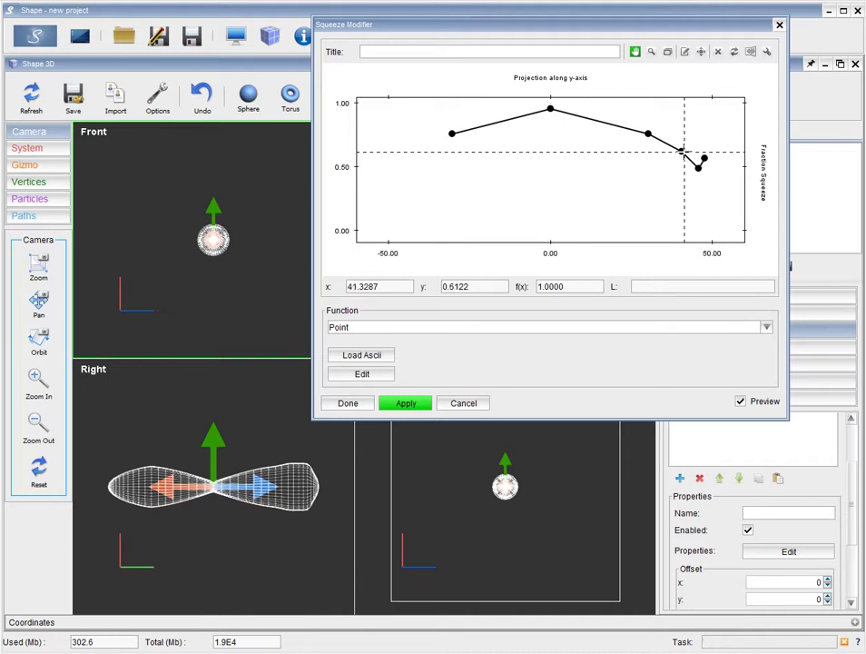
Mirror the points at about x 40, 46 and 48 to the negative side and accept the Squeeze function
right_click(682, 149)
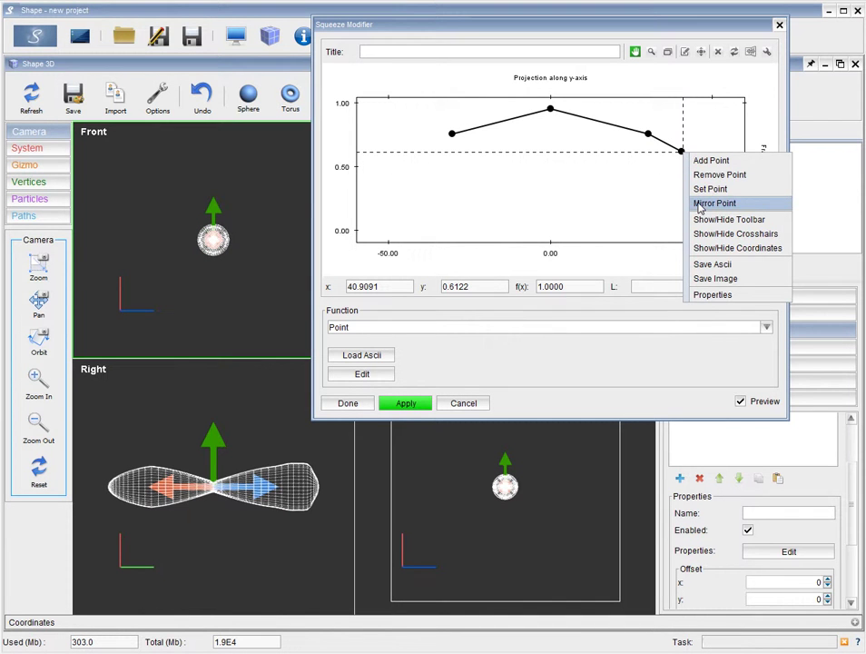
click(699, 204)
right_click(699, 167)
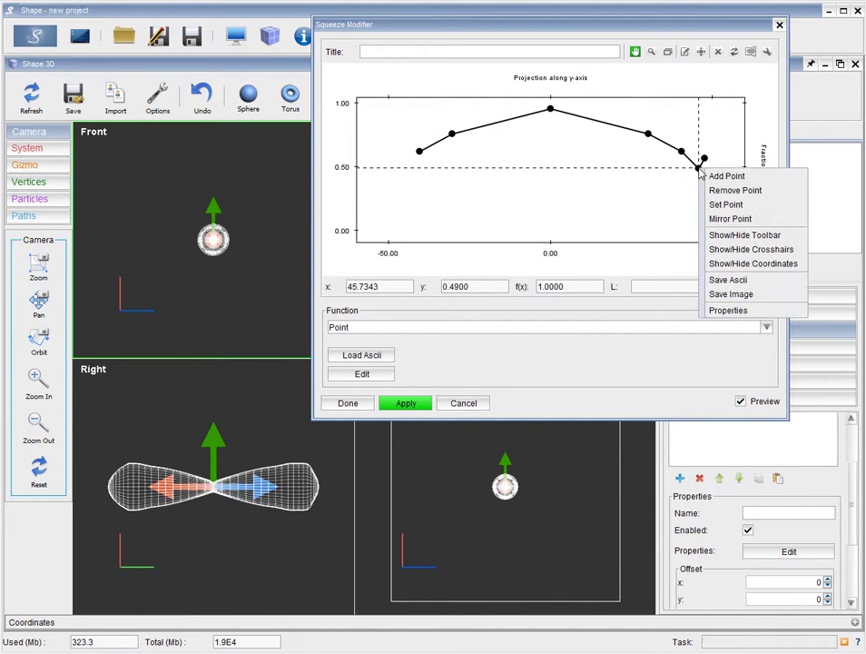
click(716, 220)
right_click(704, 159)
click(698, 208)
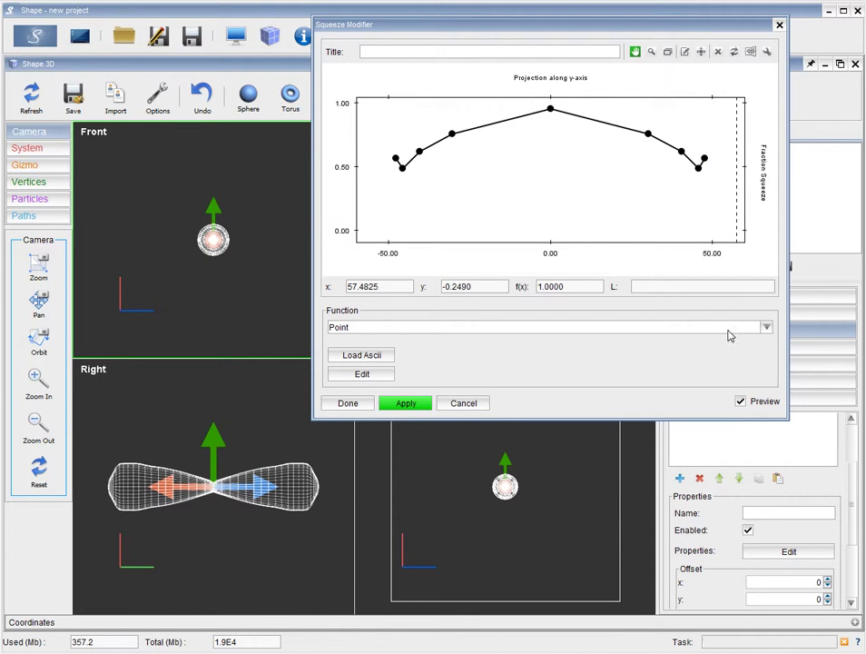
click(346, 403)
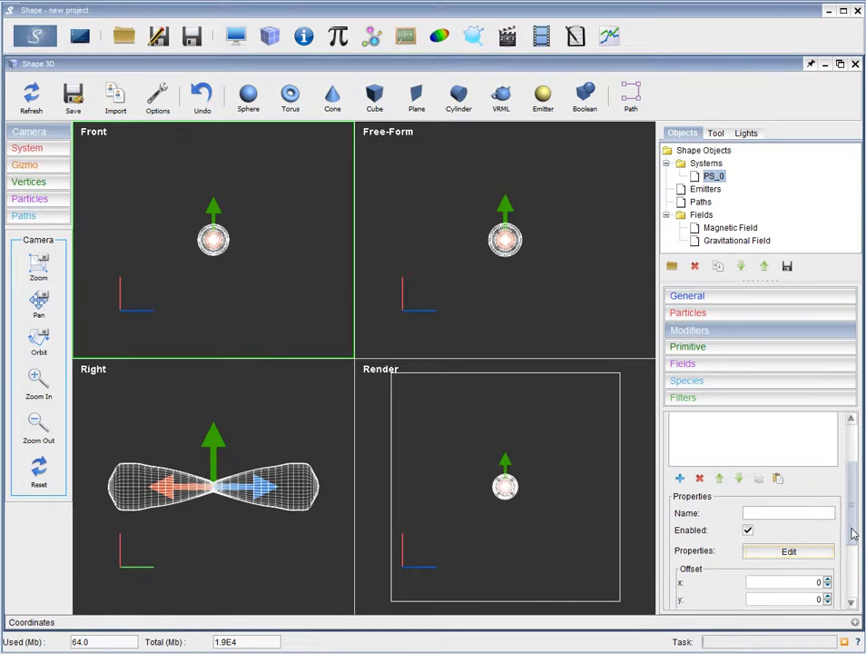
Add a Bump modifier after the Squeeze modifier of PS_0 and make it symmetrical
drag(854, 534, 854, 478)
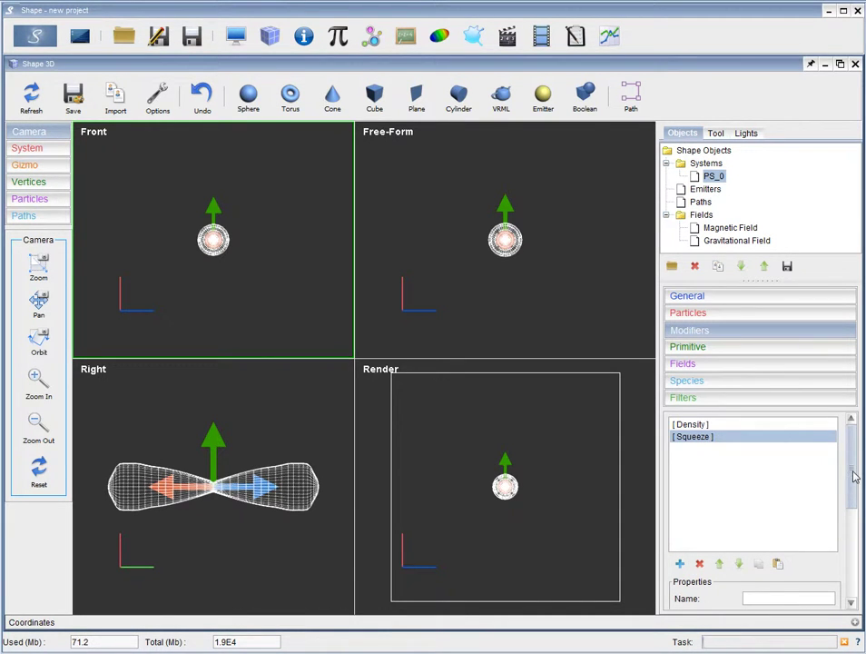
click(681, 567)
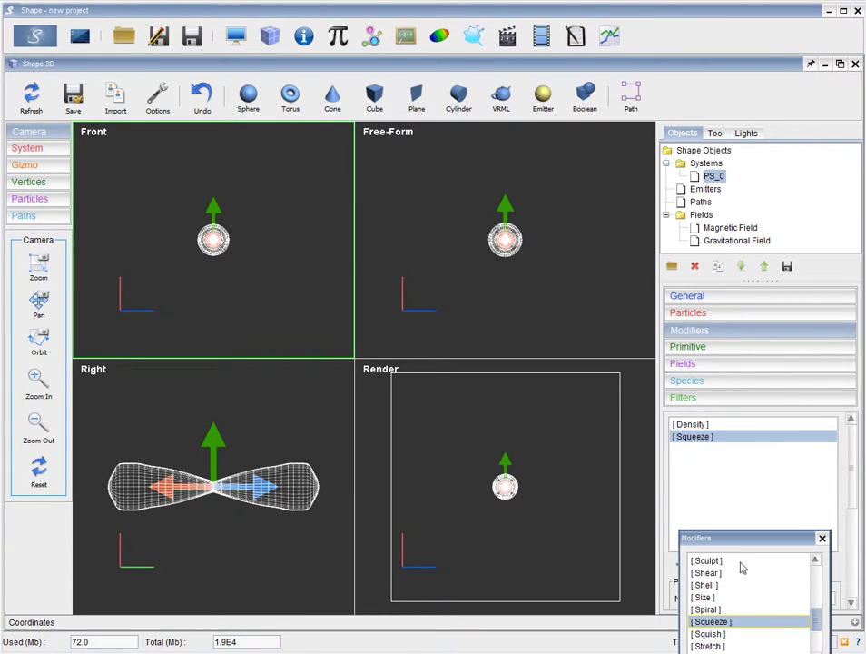
drag(814, 646, 823, 568)
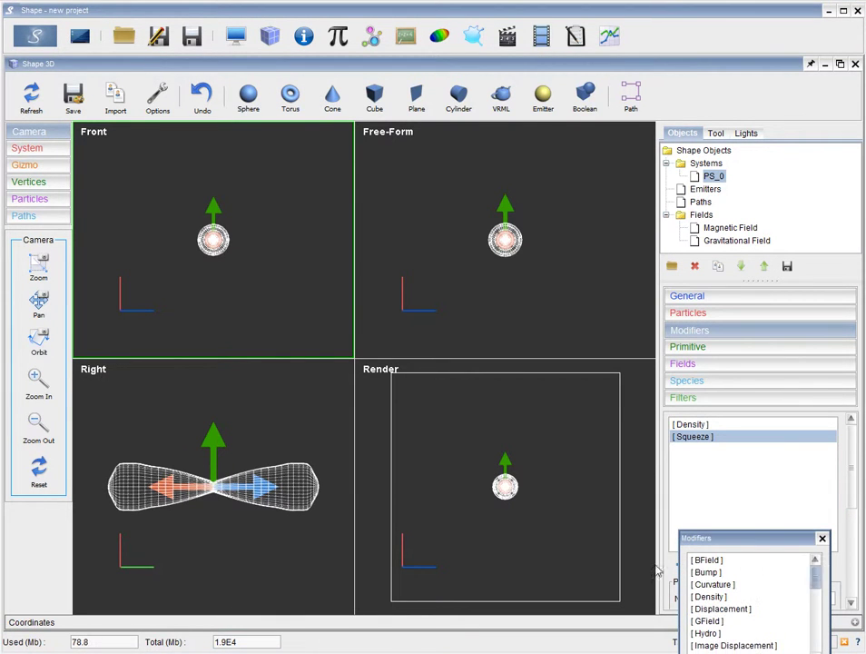
click(704, 574)
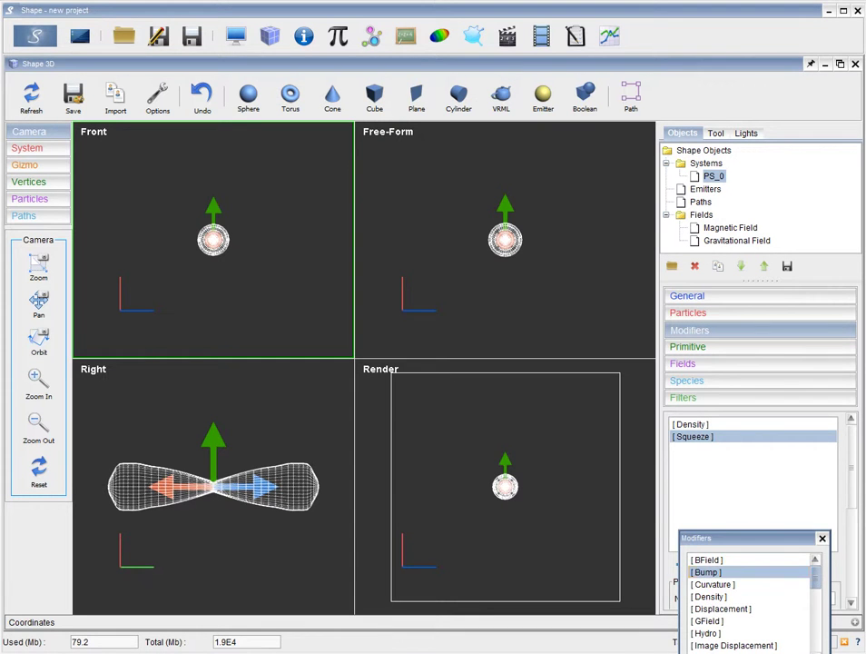
click(797, 514)
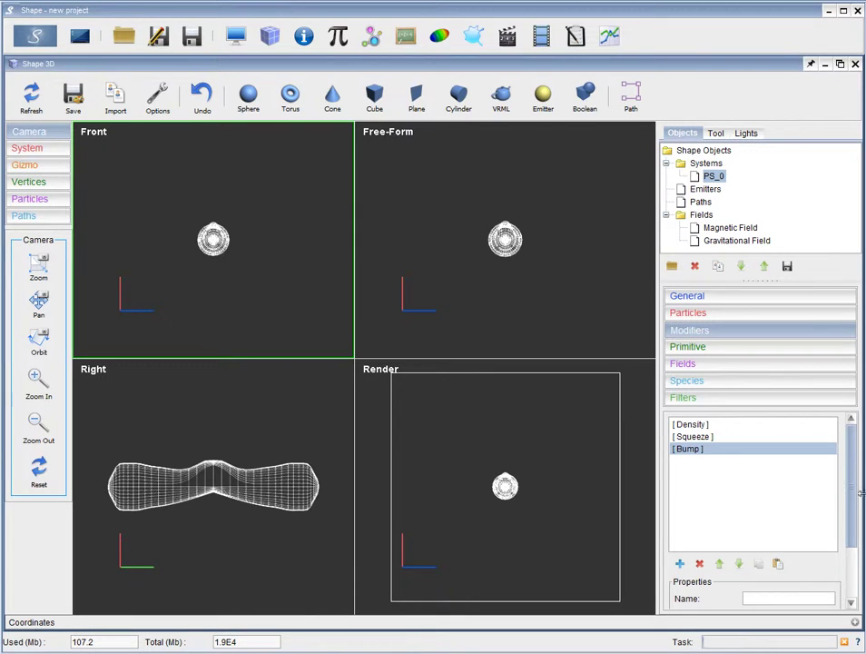
drag(856, 493, 859, 563)
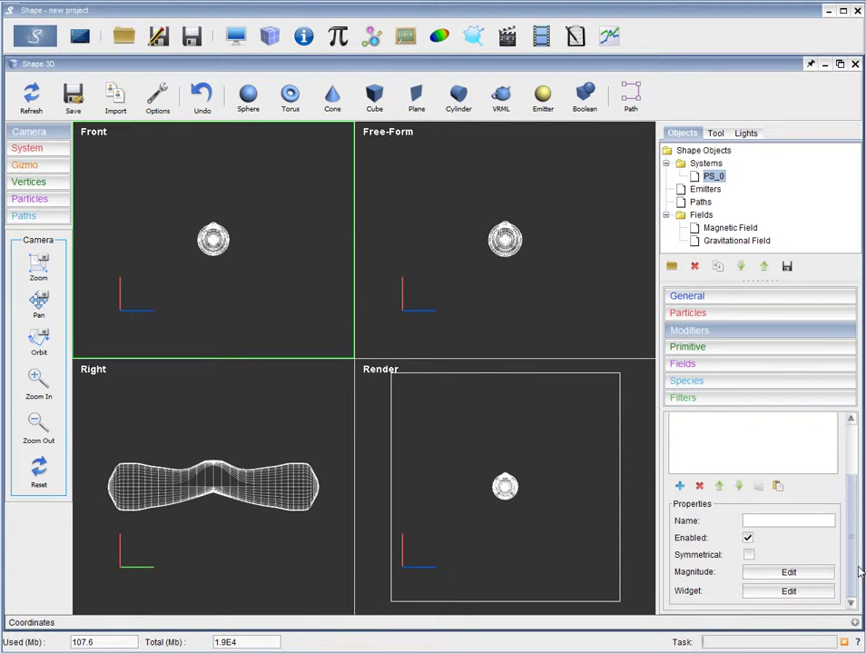
click(749, 555)
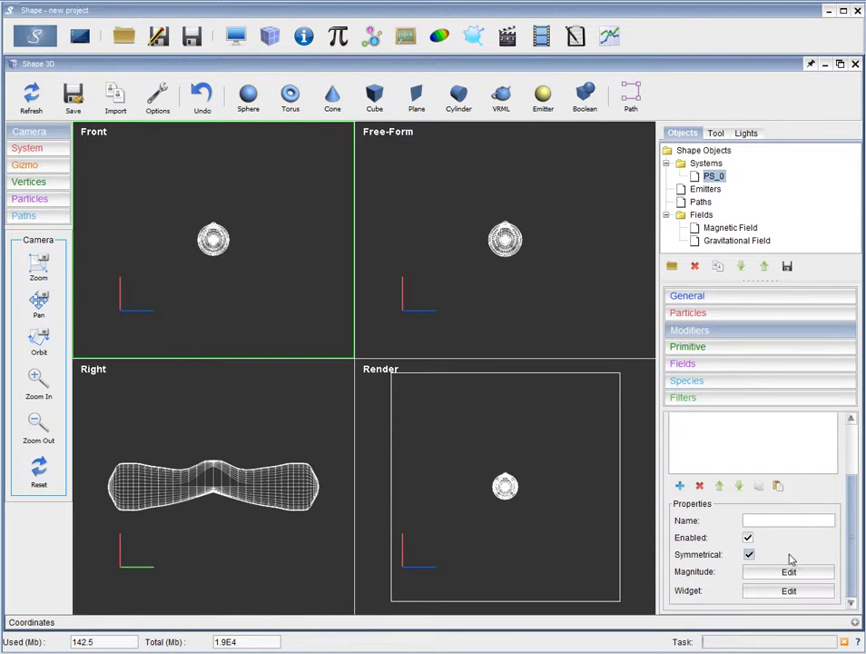
Display the Bump modifier's widget in the views and set its z translation to -24
click(787, 592)
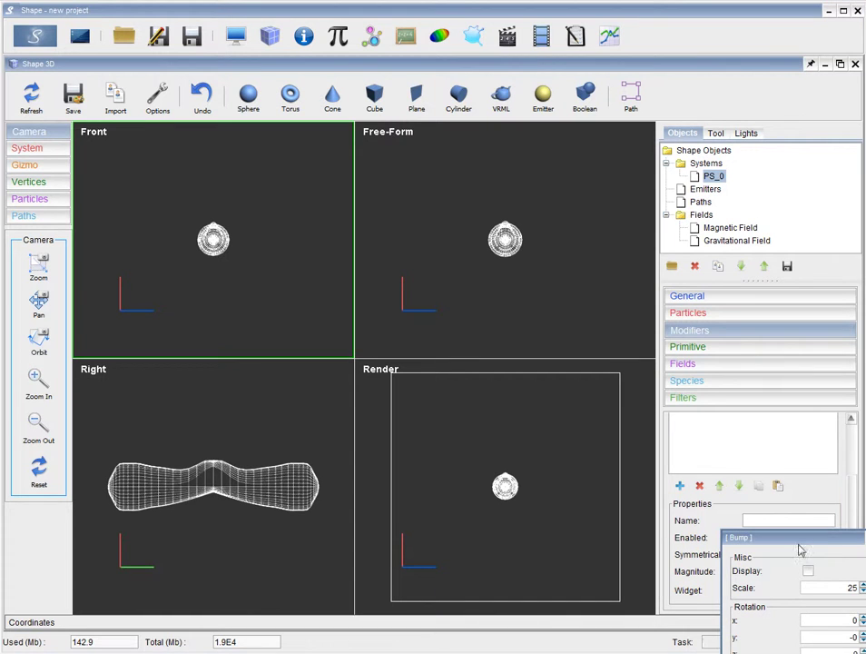
click(808, 571)
drag(807, 554, 730, 15)
click(779, 175)
key(BackSpace)
drag(788, 189, 789, 195)
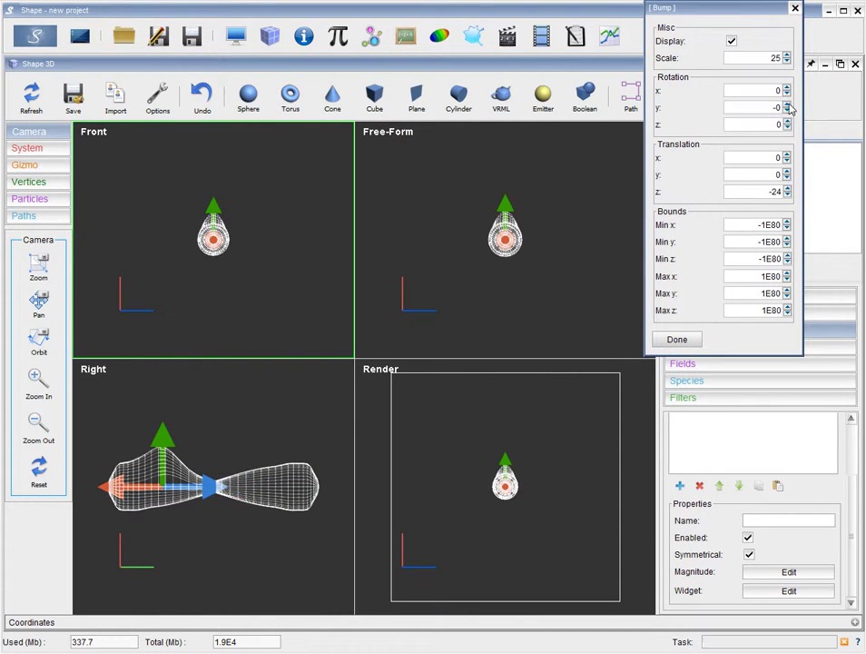
Set the Bump widget's rotation to 32 for x, 0 for y and 87 for z
drag(789, 107, 788, 109)
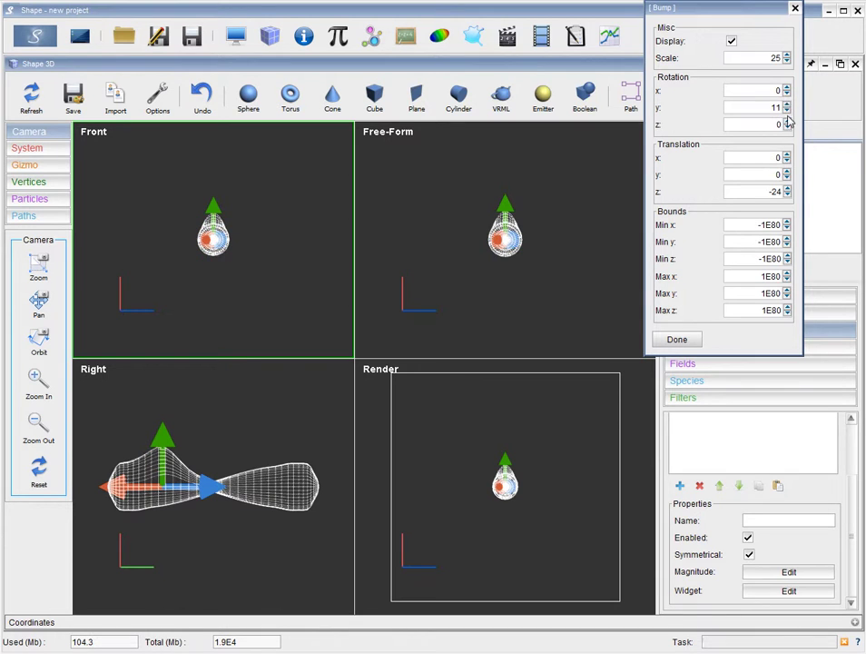
double_click(777, 108)
text(0)
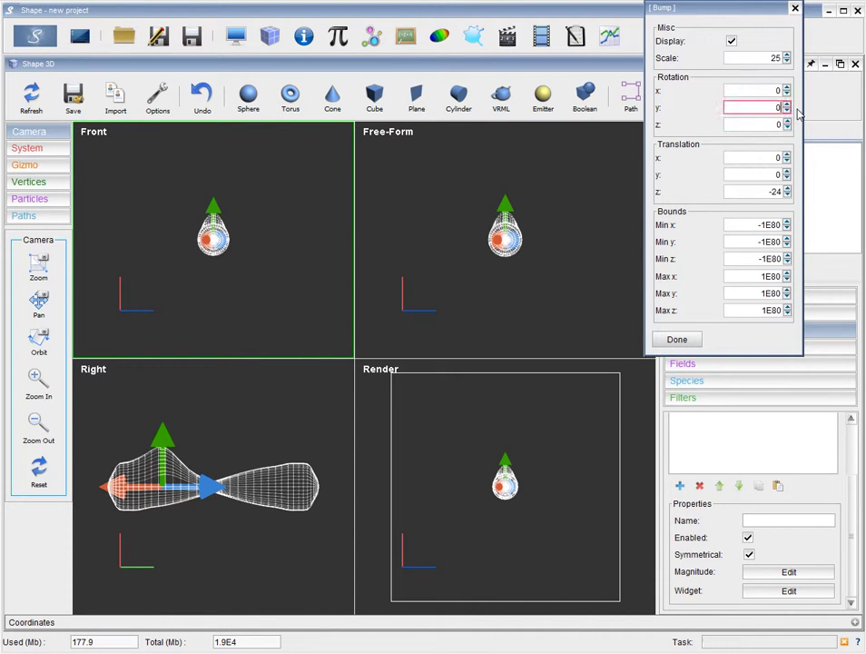
drag(787, 124, 788, 91)
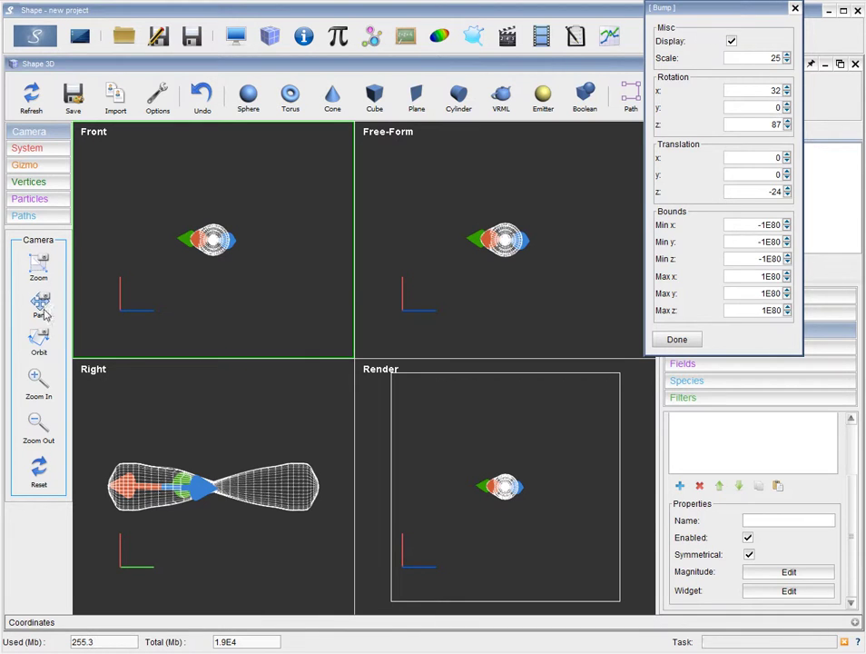
Change the Bump widget's x rotation to -23 so the bump tilts the other way
click(40, 343)
drag(464, 257, 549, 302)
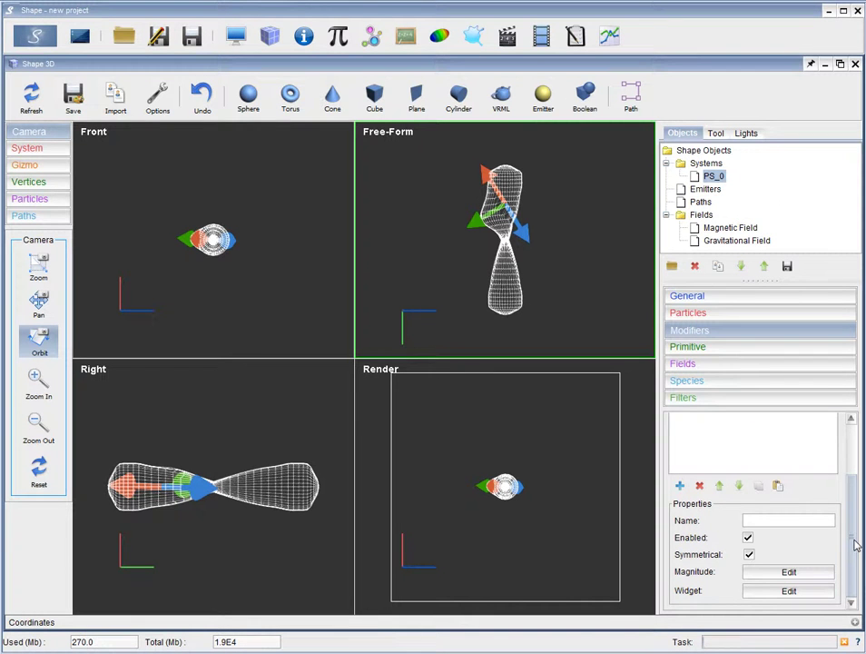
click(768, 592)
drag(709, 20, 711, 196)
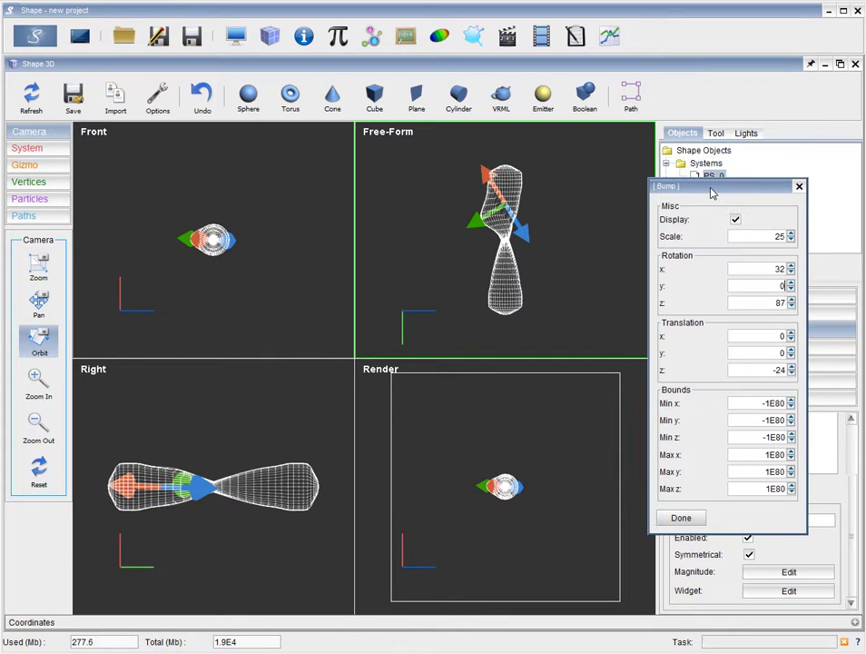
click(792, 273)
click(791, 273)
click(791, 273)
click(791, 272)
click(791, 273)
click(791, 272)
click(791, 272)
click(791, 272)
click(791, 273)
click(791, 273)
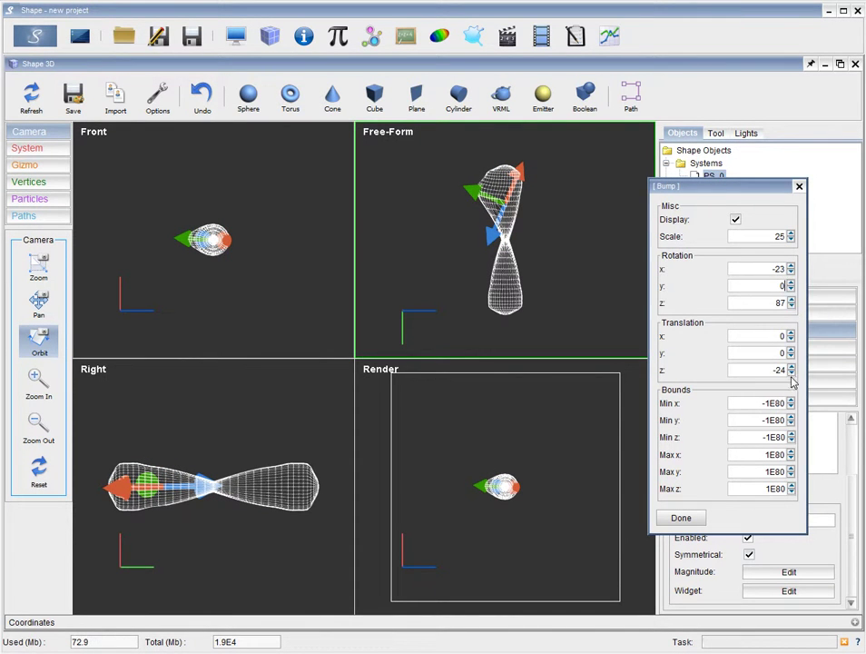
Shift the Bump widget to a z translation of -36 and close its settings
click(792, 374)
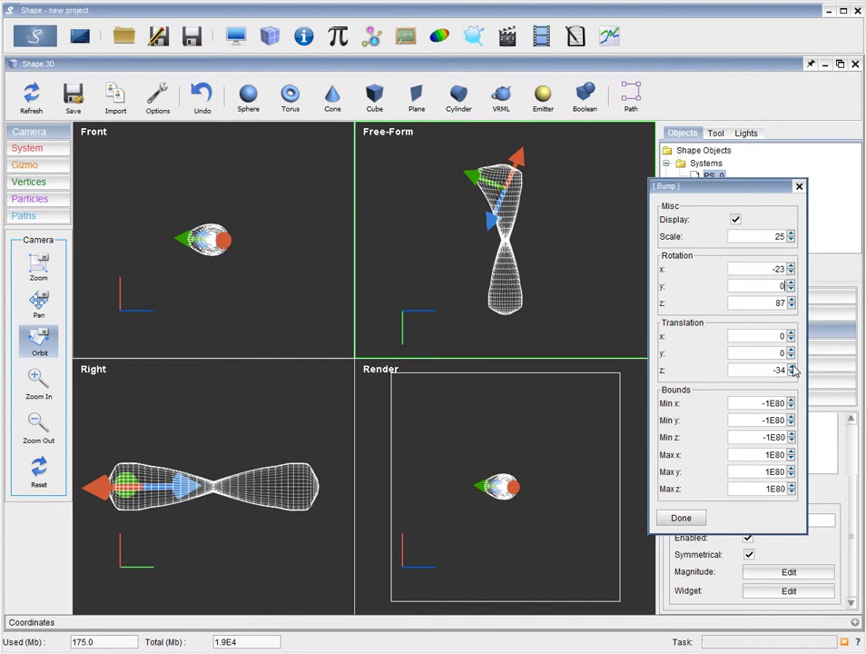
click(792, 368)
click(792, 368)
click(792, 368)
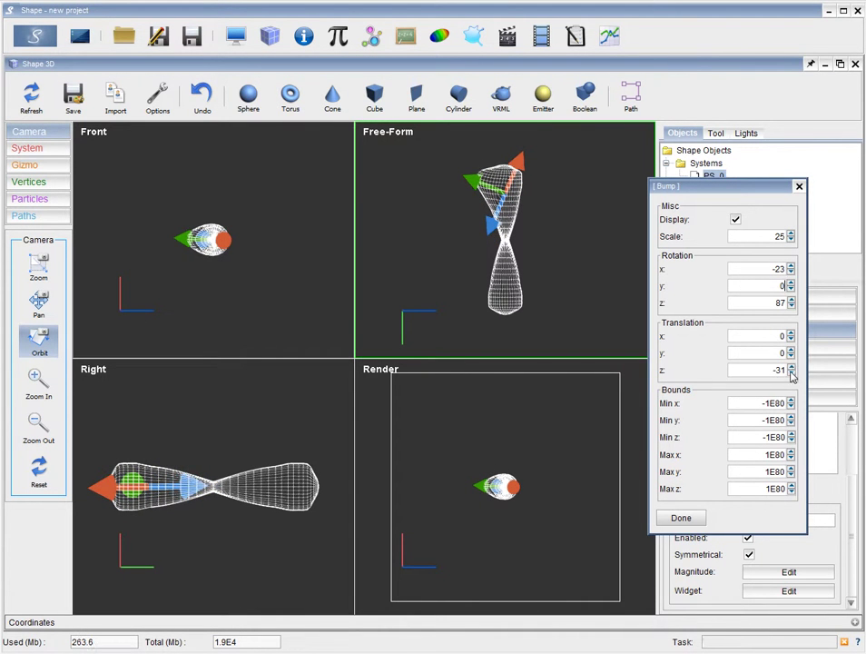
click(792, 373)
click(799, 186)
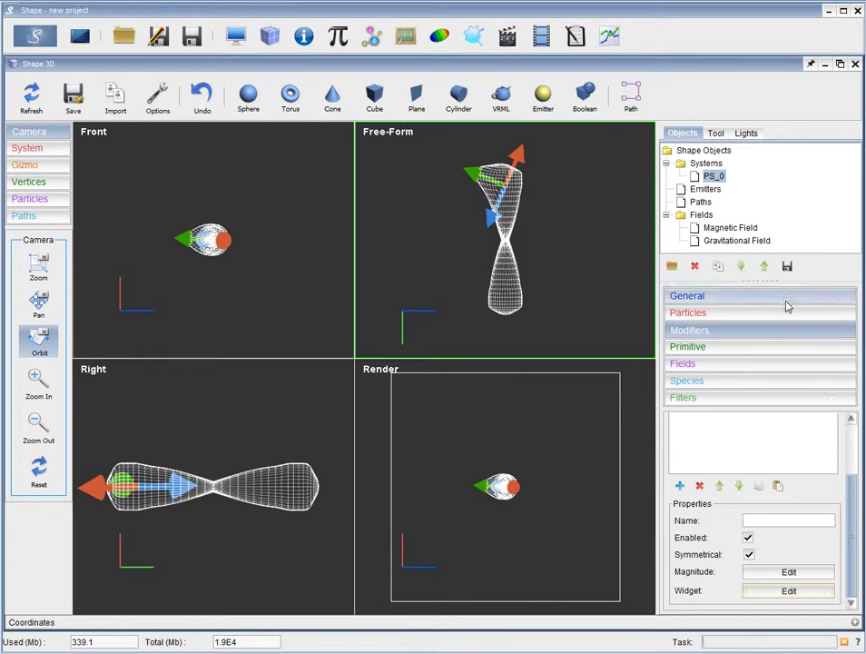
Open the Bump modifier's magnitude function and try amplitudes of 3 and 5 in its analytic expression
click(804, 574)
drag(50, 1, 382, 152)
drag(596, 405, 423, 344)
drag(257, 141, 191, 214)
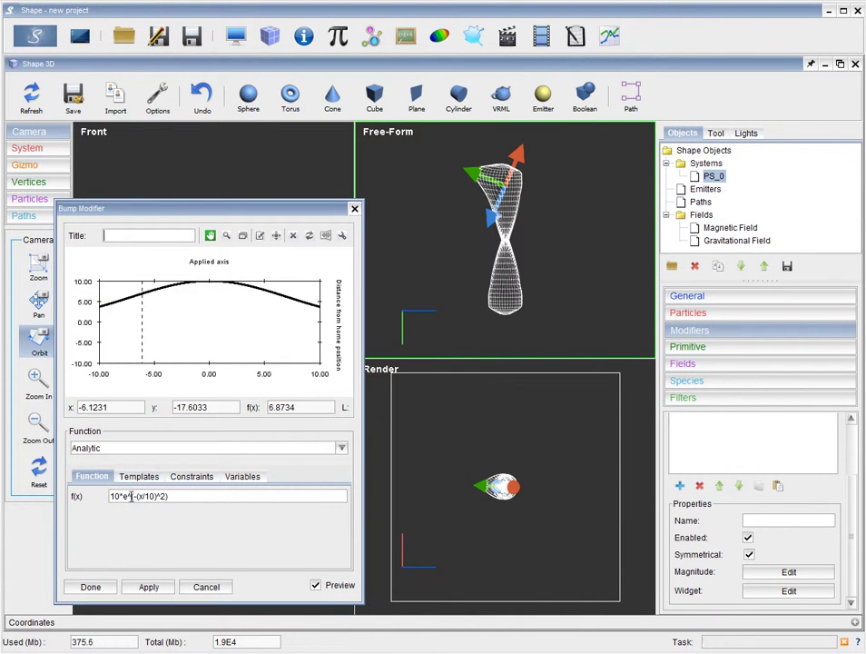
drag(119, 496, 106, 496)
text(3)
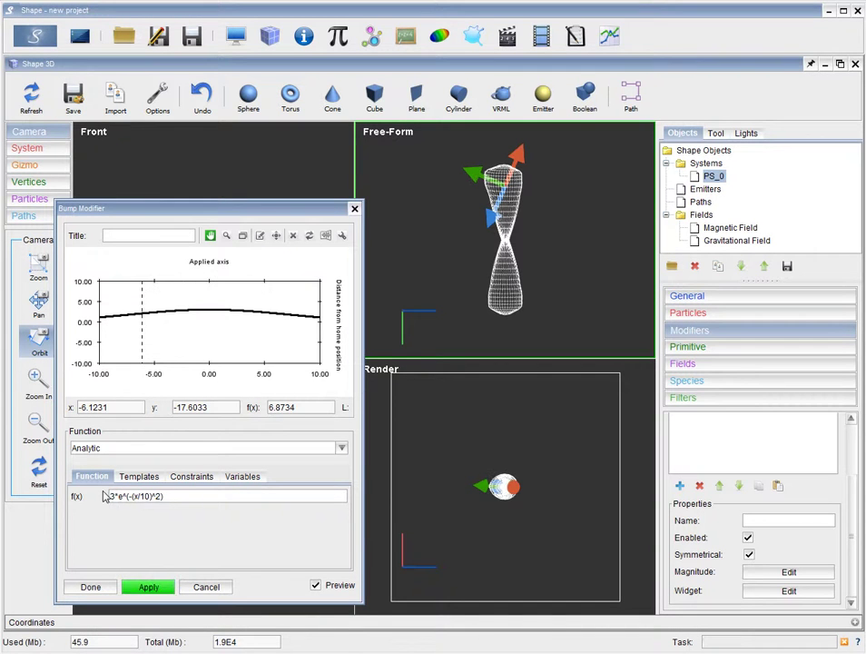
key(BackSpace)
text(5)
Set the Bump magnitude function to 8*e^(-(x/4)^2) and close the function graph
drag(142, 497, 148, 497)
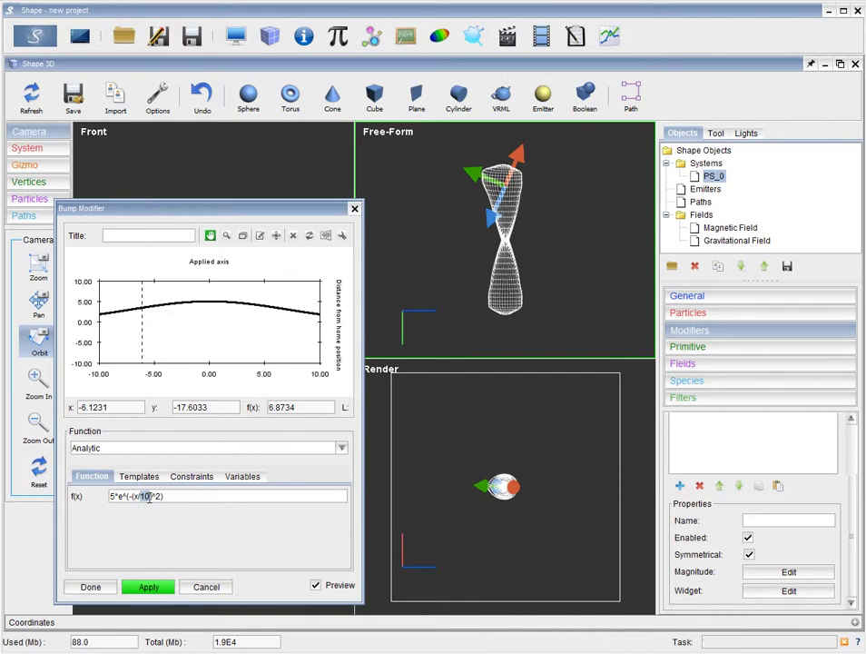
text(4)
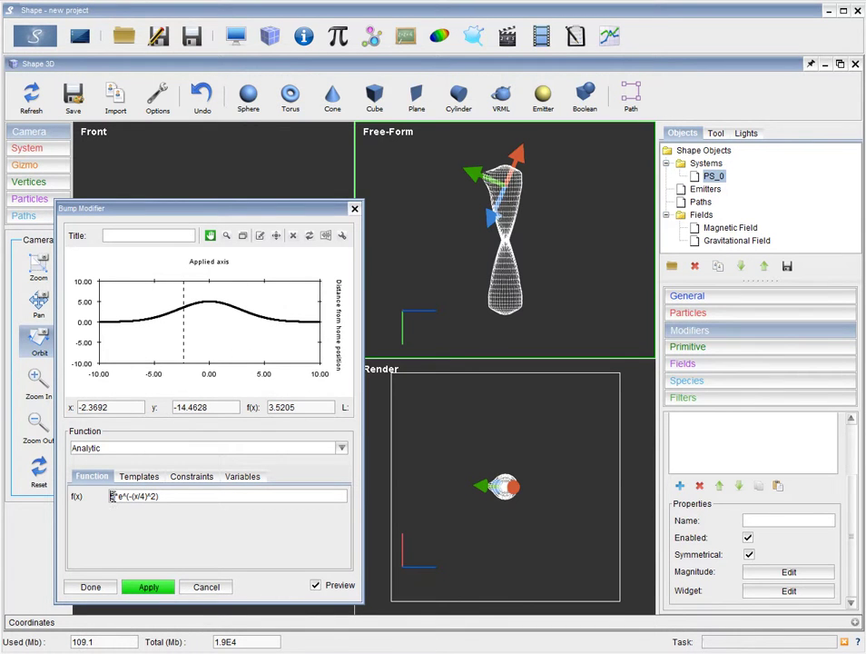
text(8)
click(355, 211)
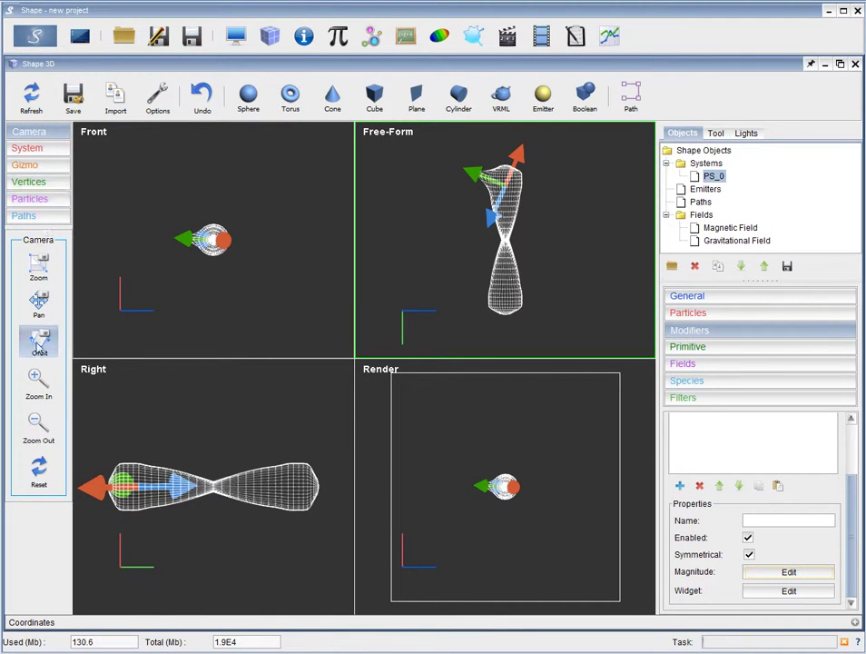
Duplicate the Bump modifier in the modifier list, pasting it as a copy instead of an instance
click(180, 472)
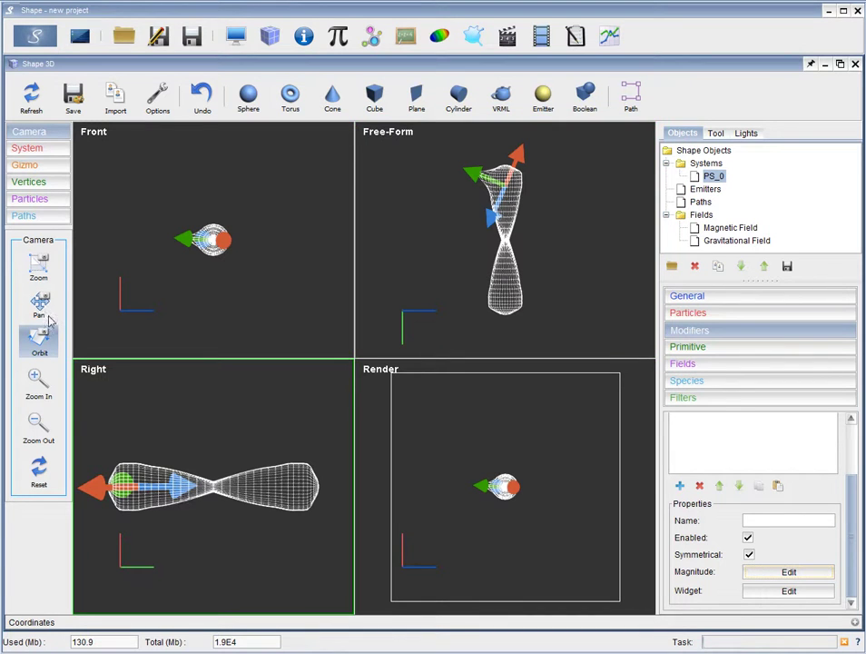
drag(516, 238, 636, 245)
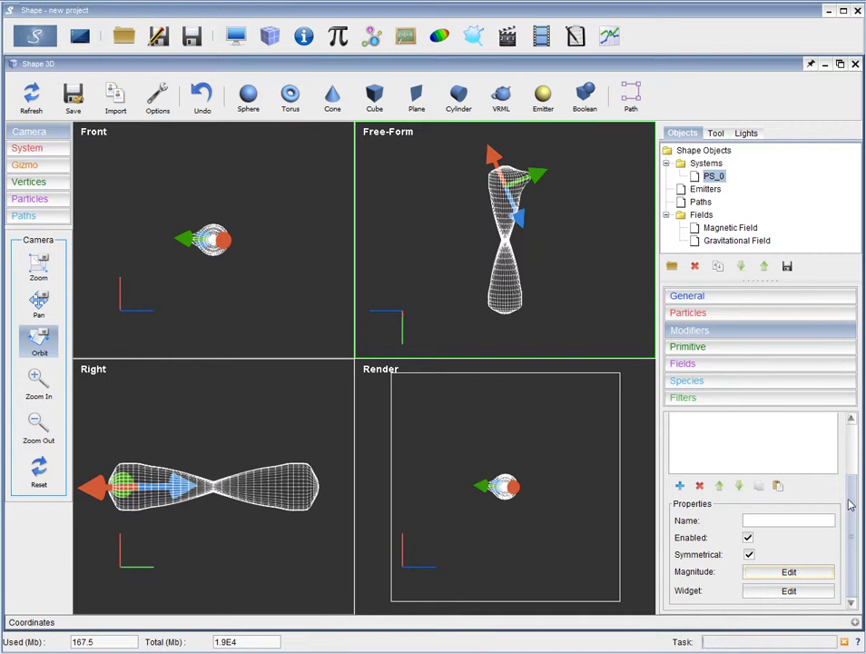
click(851, 420)
drag(852, 427, 855, 484)
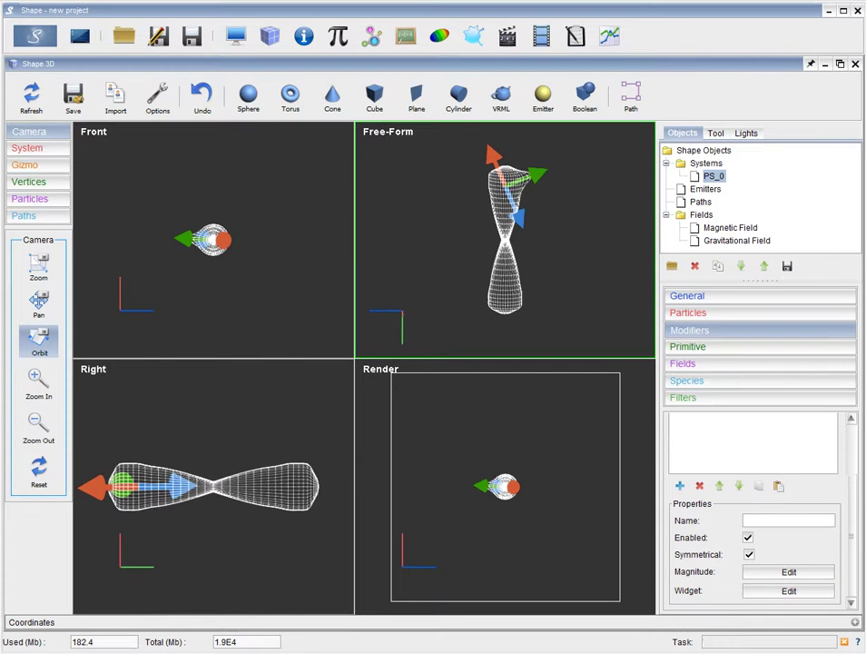
key(ctrl+v)
click(314, 240)
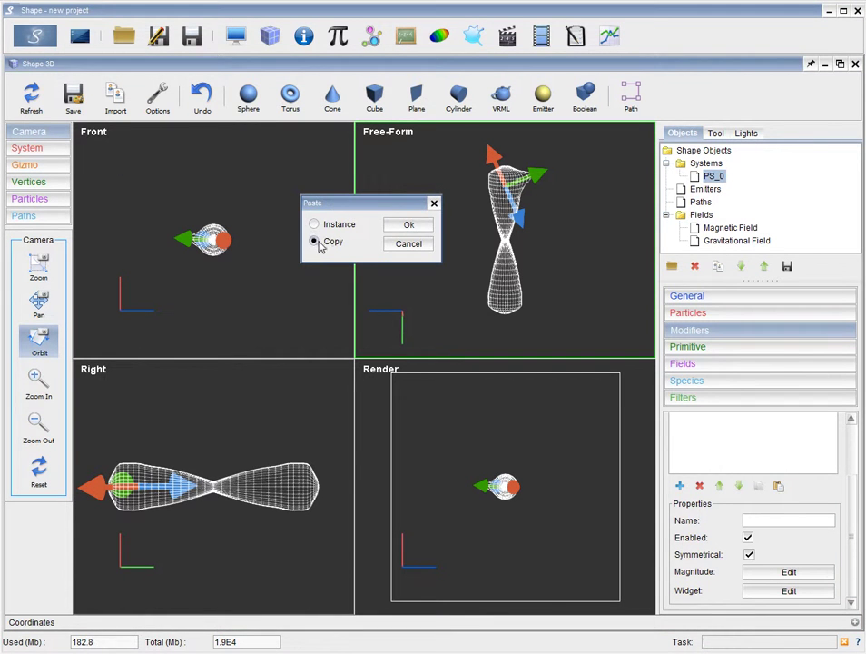
click(409, 227)
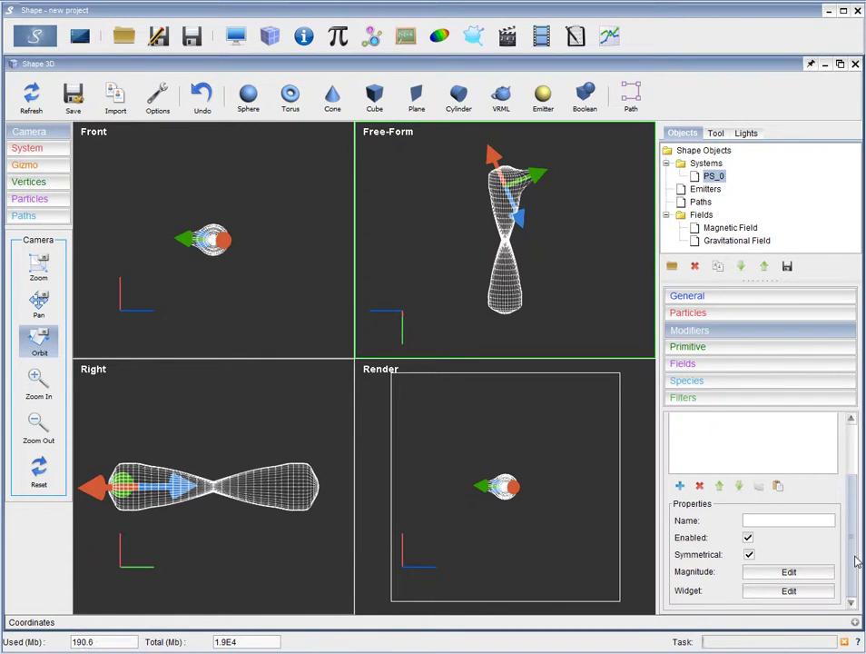
Set the copied Bump widget's rotation to x 23 and z -87 and its z translation to 36, and close its settings
click(789, 591)
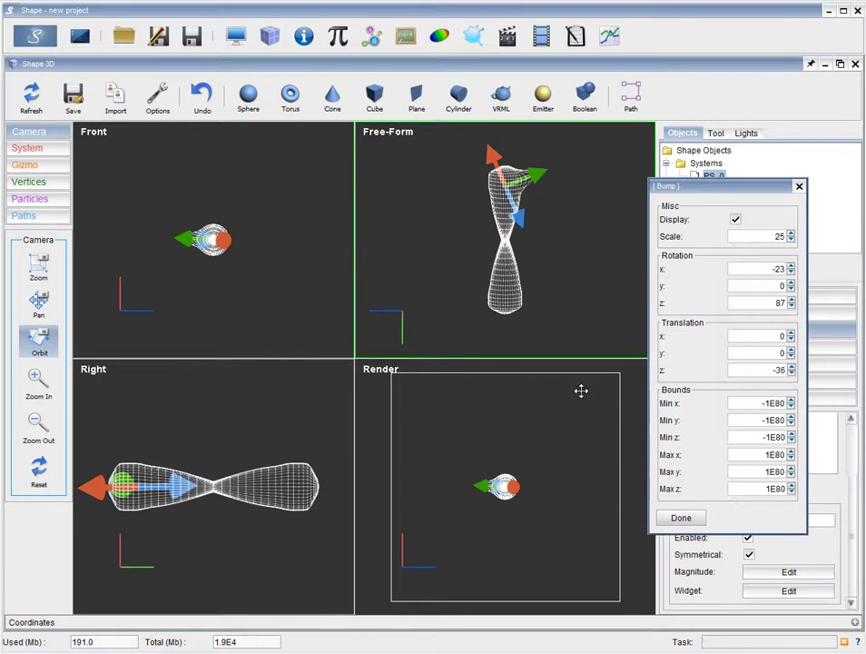
click(779, 268)
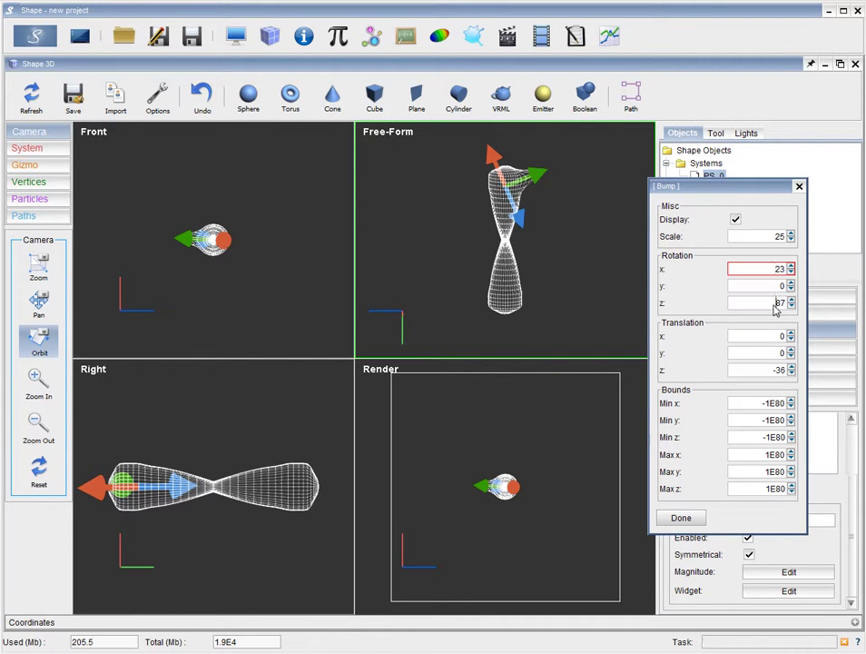
click(775, 306)
click(777, 372)
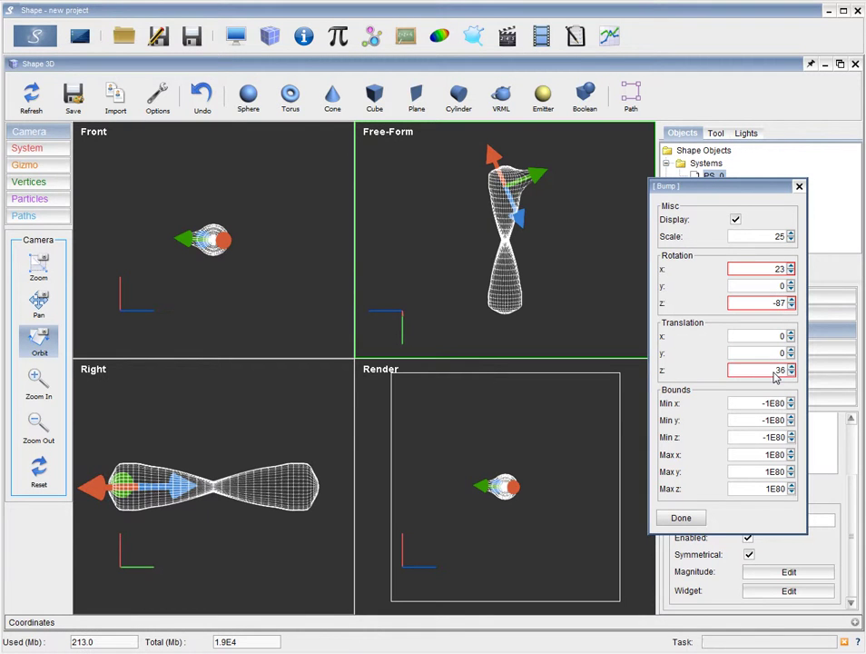
key(Return)
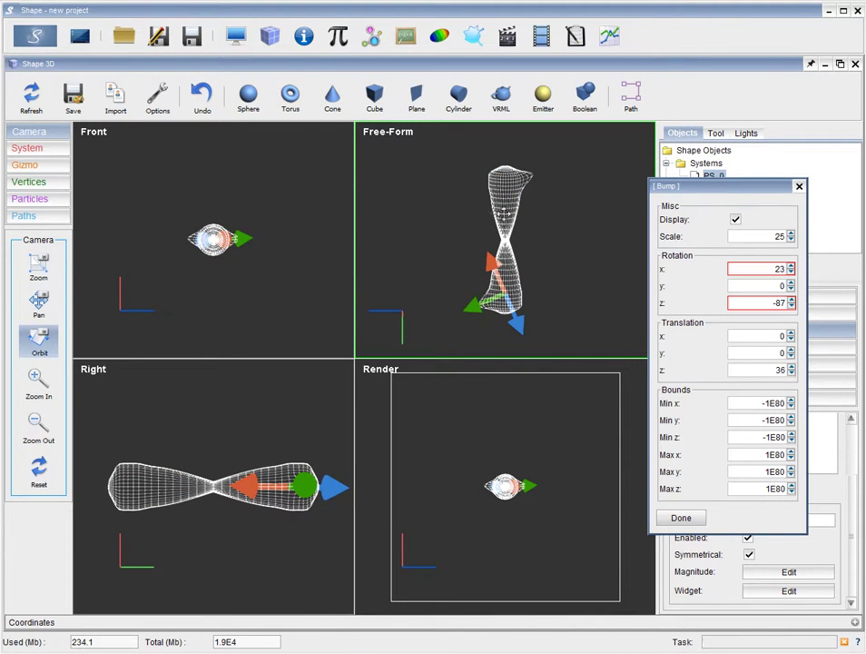
click(799, 188)
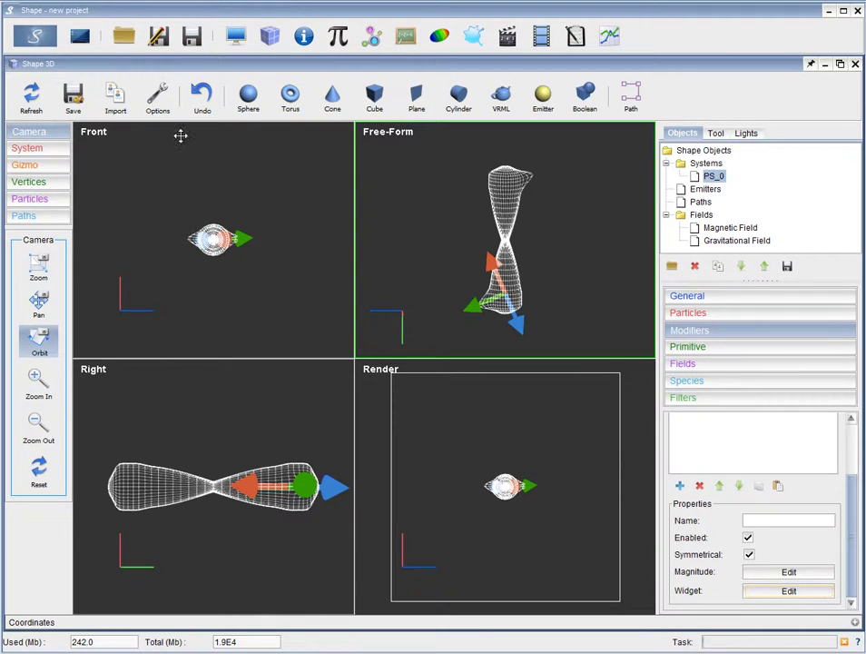
Add a Shell modifier to the end of the bipolar object's modifier list
mouse_move(854, 512)
mouse_down()
mouse_move(853, 445)
mouse_move(853, 489)
mouse_up()
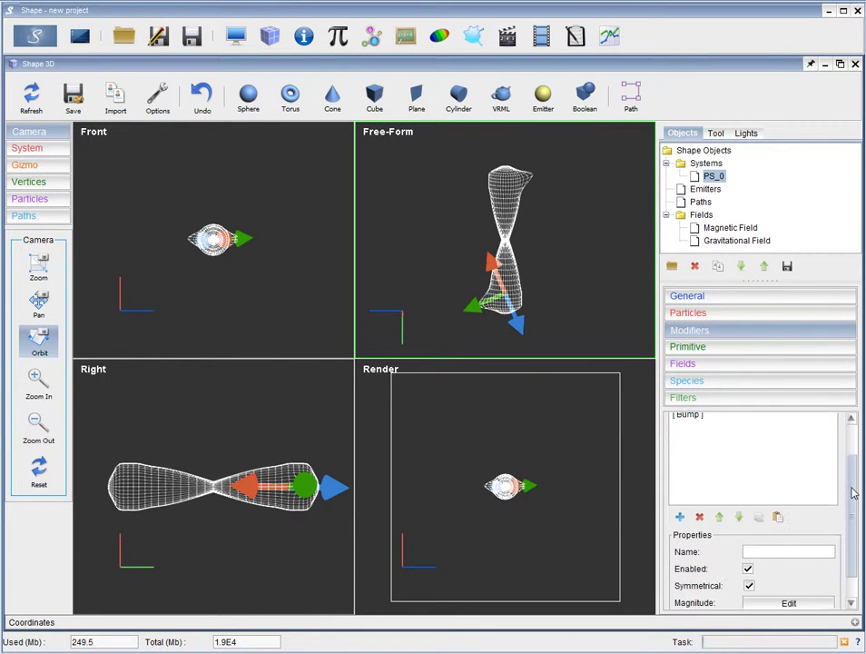
click(683, 517)
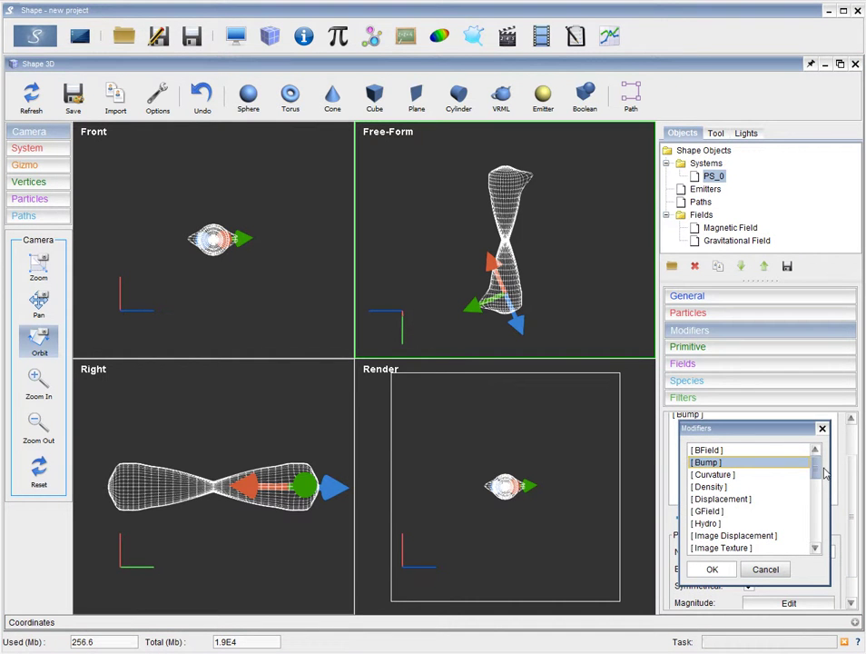
drag(818, 470, 817, 515)
click(706, 460)
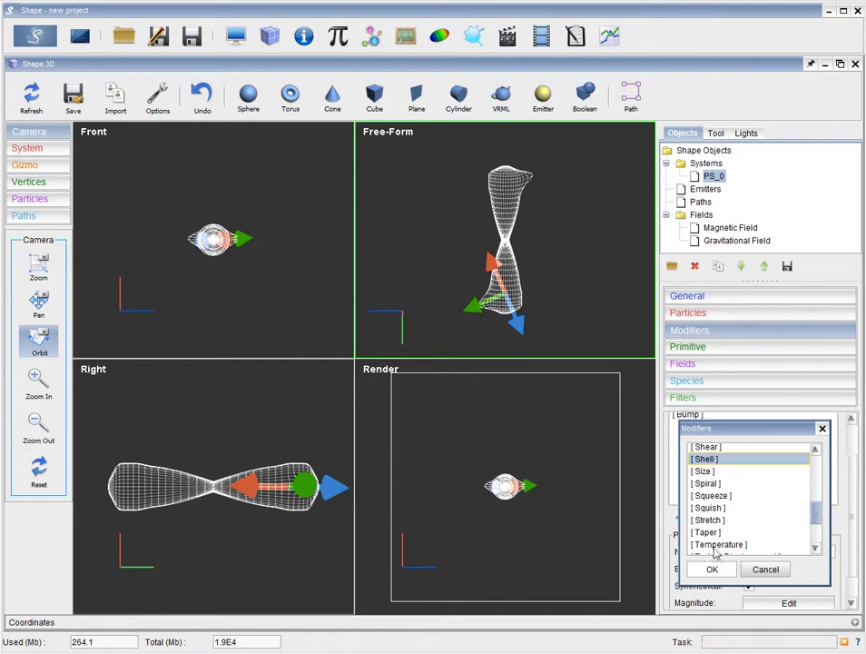
click(712, 569)
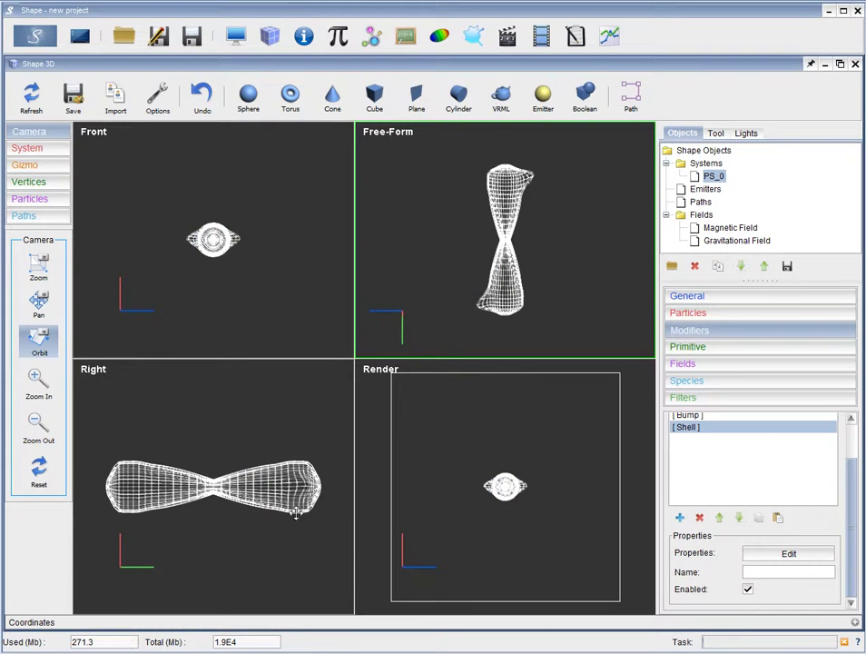
Try a constant 2 for the Shell modifier's thickness function and set its analytic expression to 2+0.1*x
click(787, 556)
drag(541, 141, 547, 98)
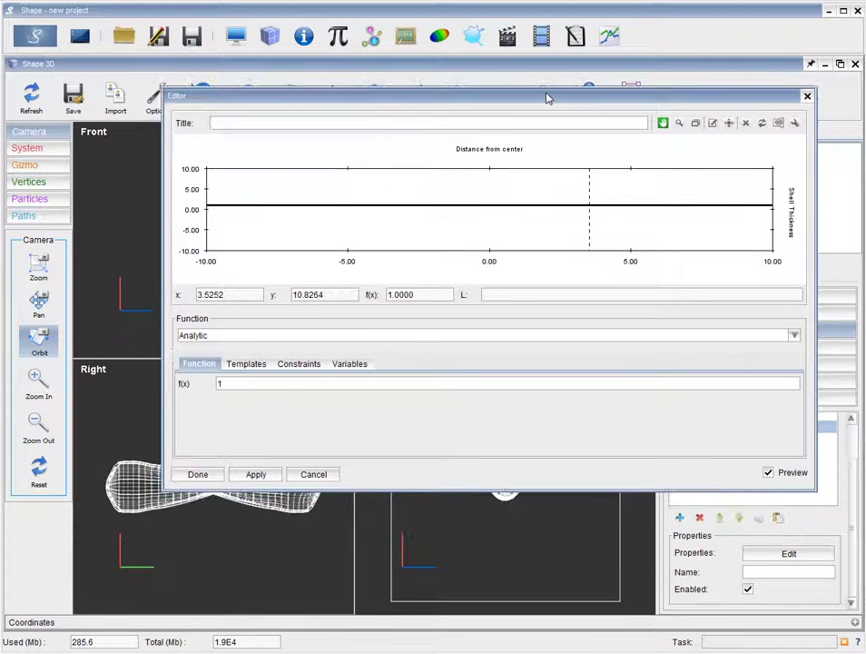
double_click(220, 383)
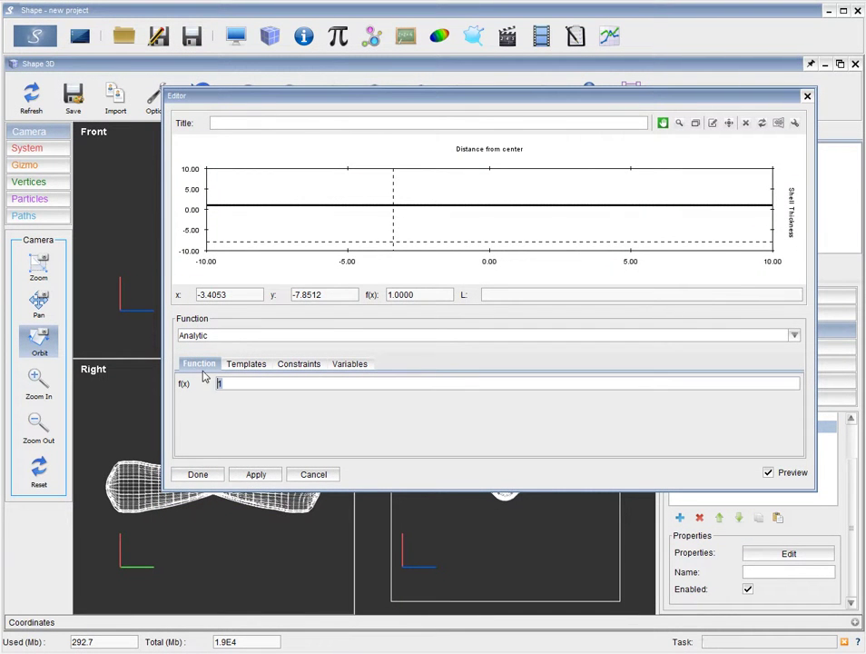
text(2)
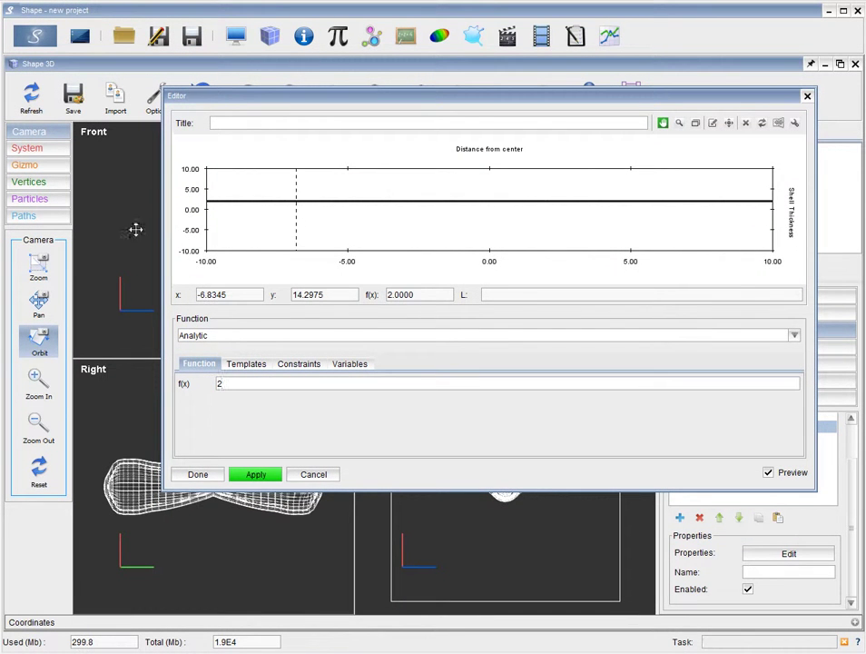
drag(165, 286, 386, 254)
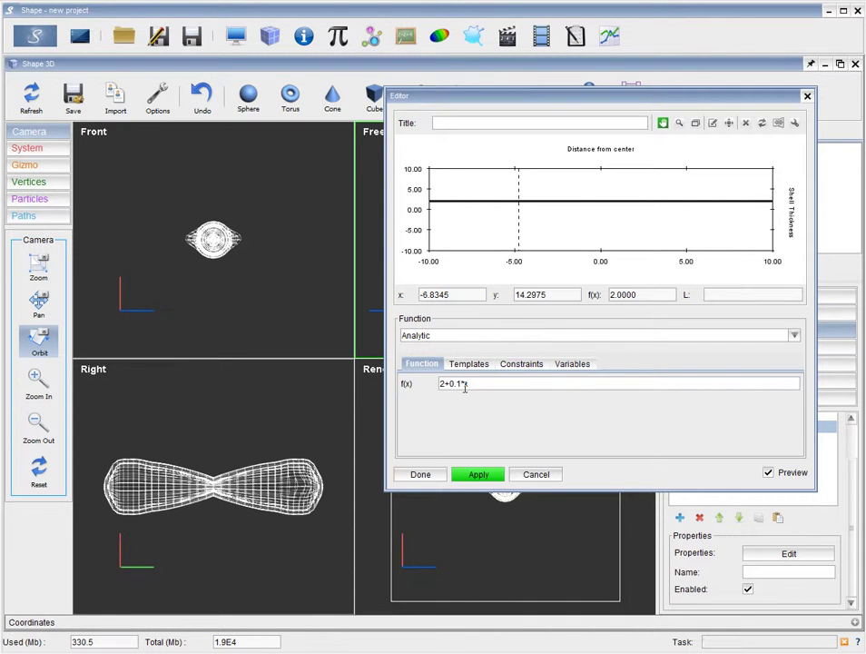
text(x)
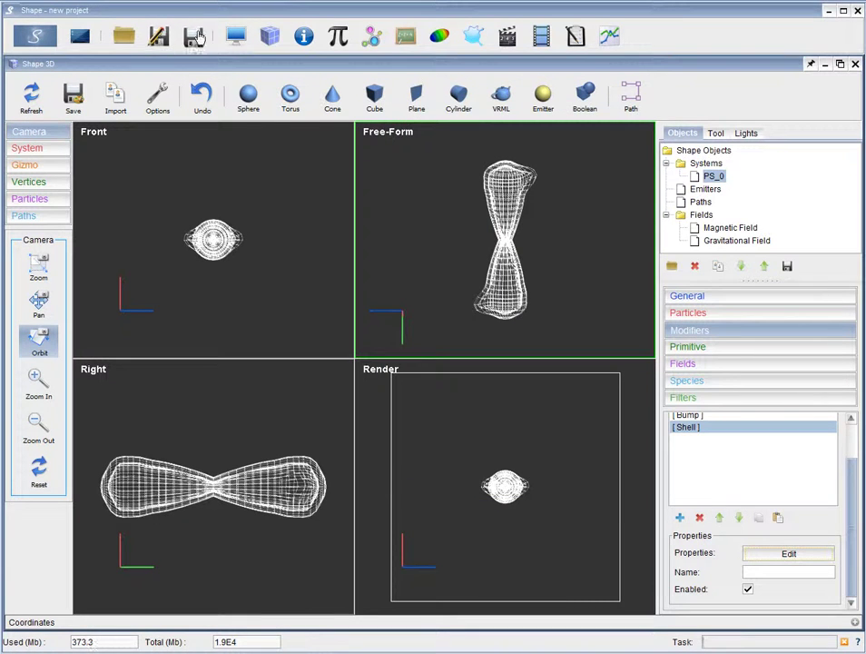
Check the image in the render module, orbit the 3D module's Render view until the bipolar shape stands upright, and start a new rendering
click(235, 36)
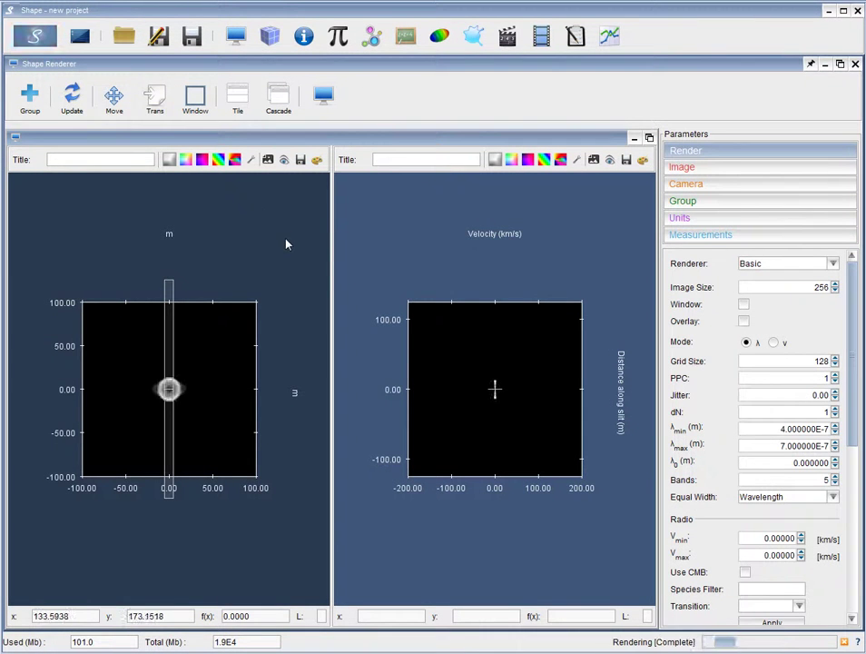
click(273, 38)
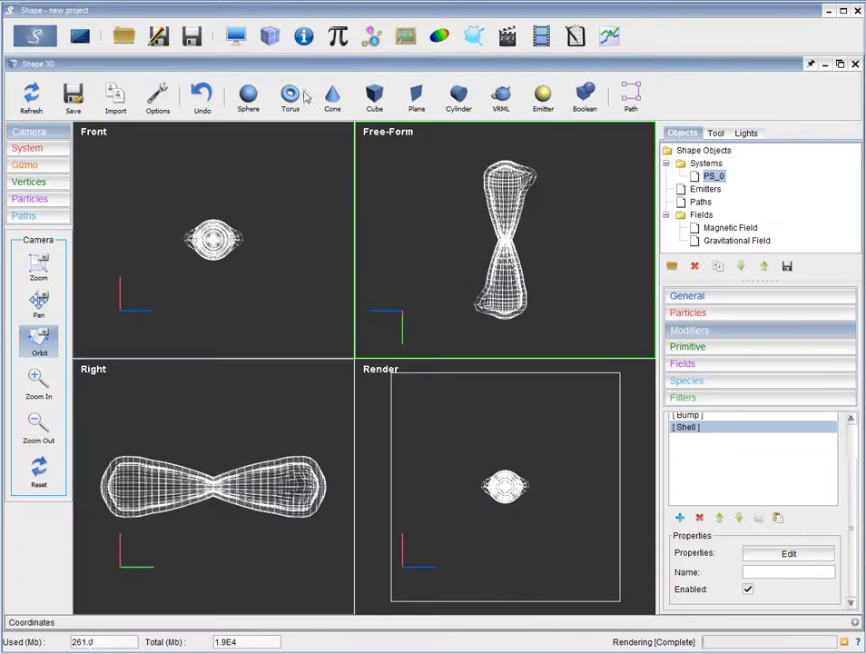
drag(518, 499, 506, 451)
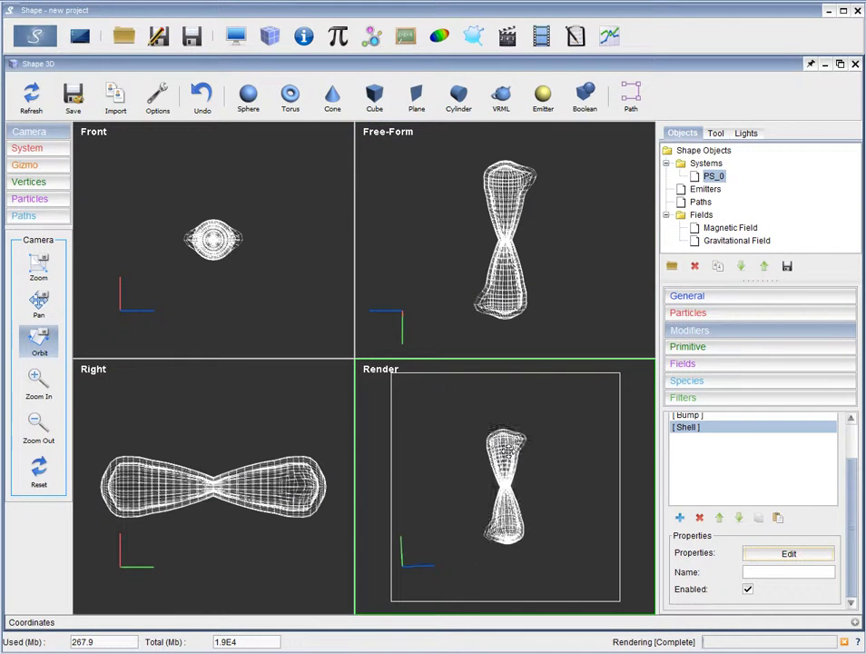
click(52, 37)
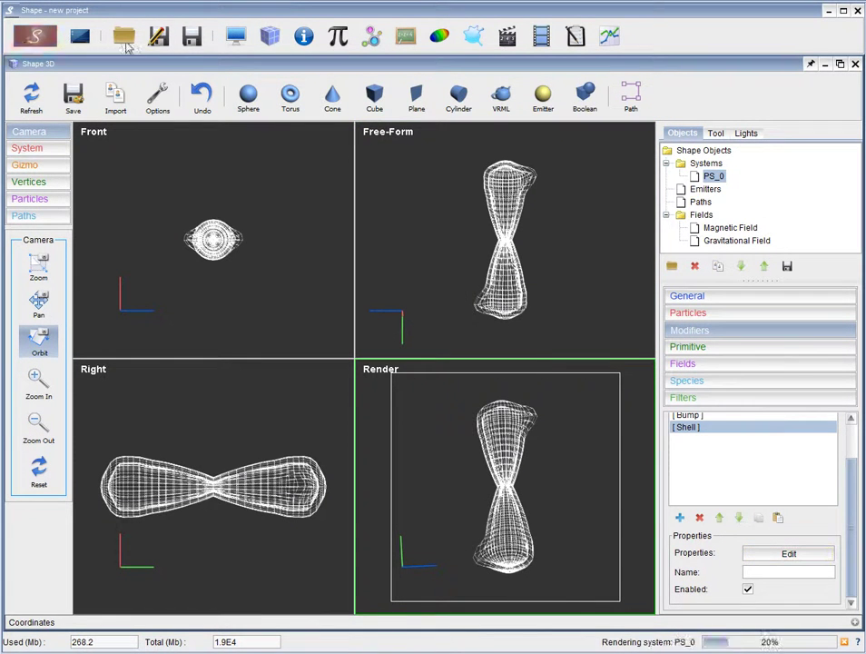